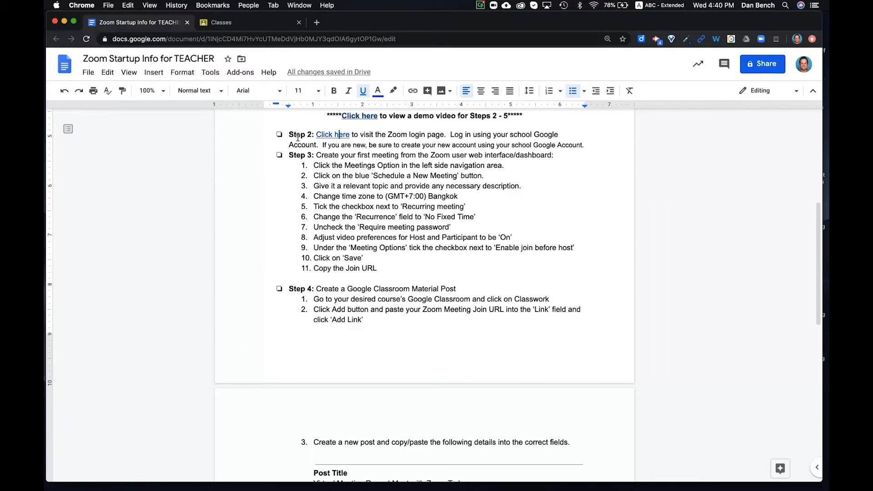
Open the Zoom login page from the link in Step 2 of the document and sign in with Google
{"action": "left_click", "coordinate": [336, 135]}
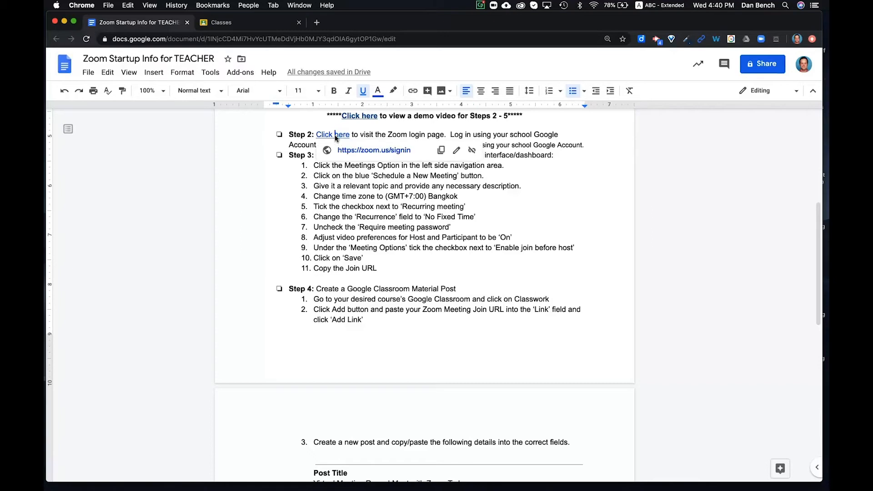
{"action": "left_click", "coordinate": [365, 150]}
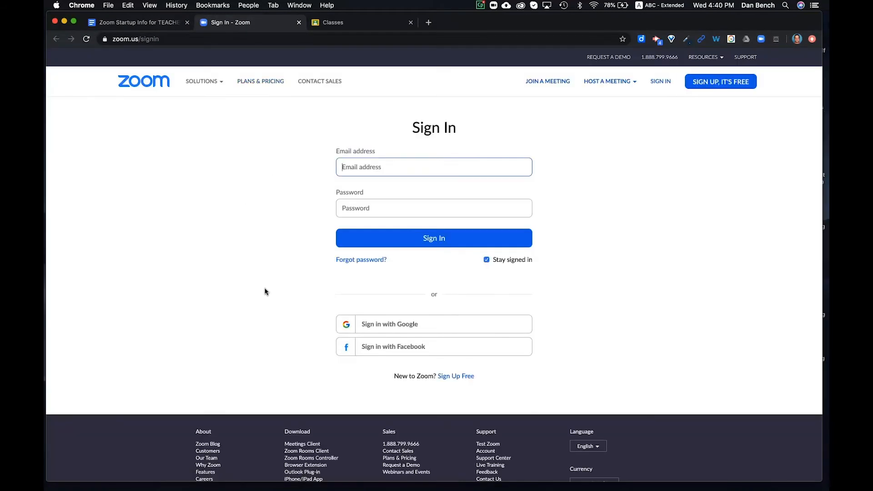
{"action": "left_click", "coordinate": [395, 326]}
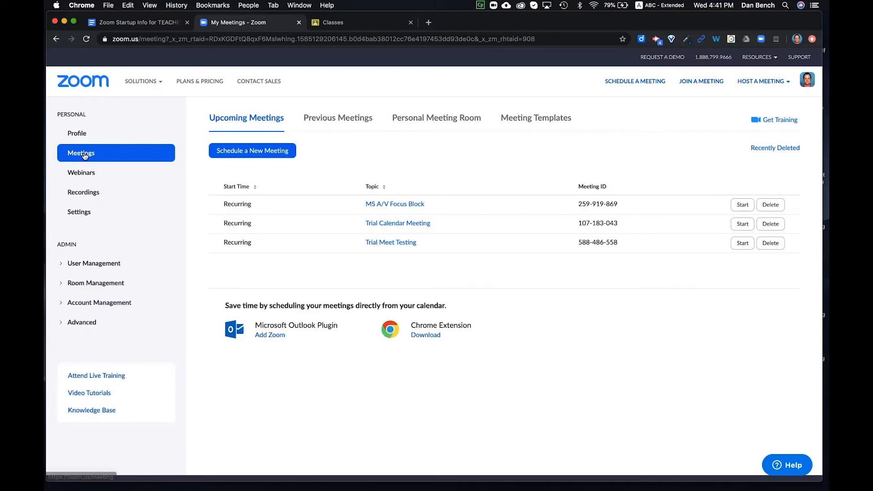
Start scheduling a new Zoom meeting with the topic "Class Meeting Link" and the description "For Trial purpose"
{"action": "left_click", "coordinate": [143, 25]}
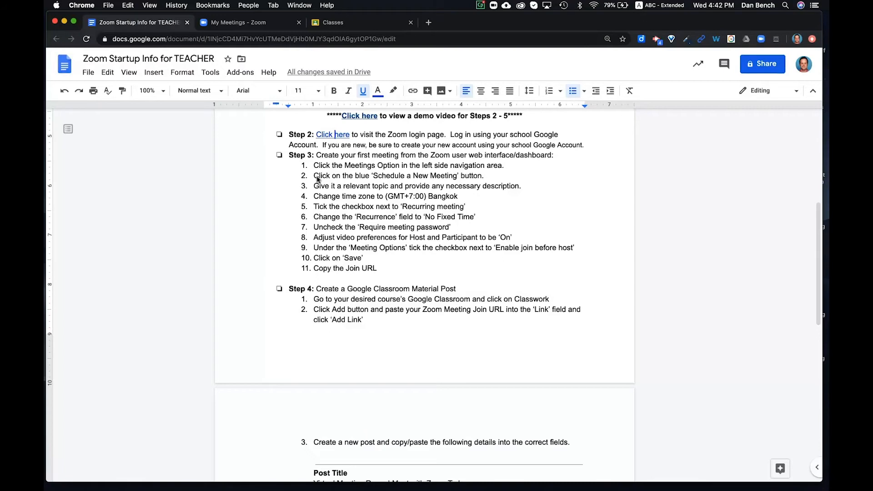
{"action": "key", "text": "ctrl+Tab"}
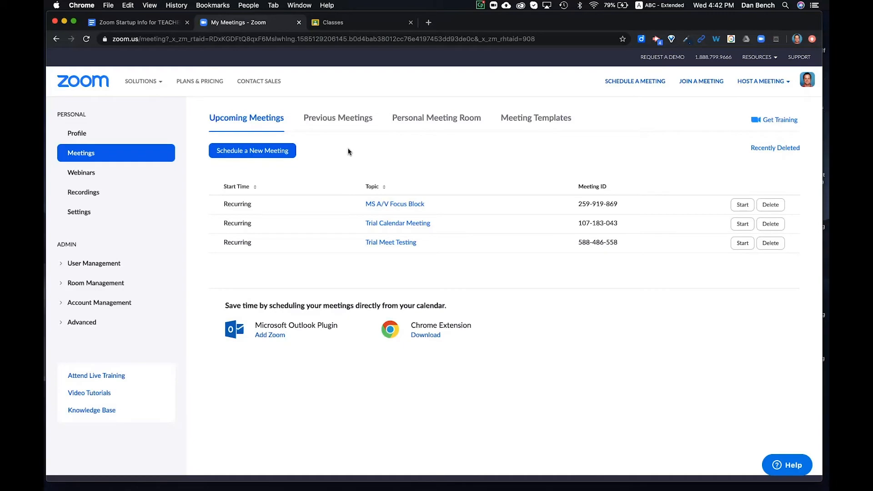
{"action": "left_click", "coordinate": [257, 153]}
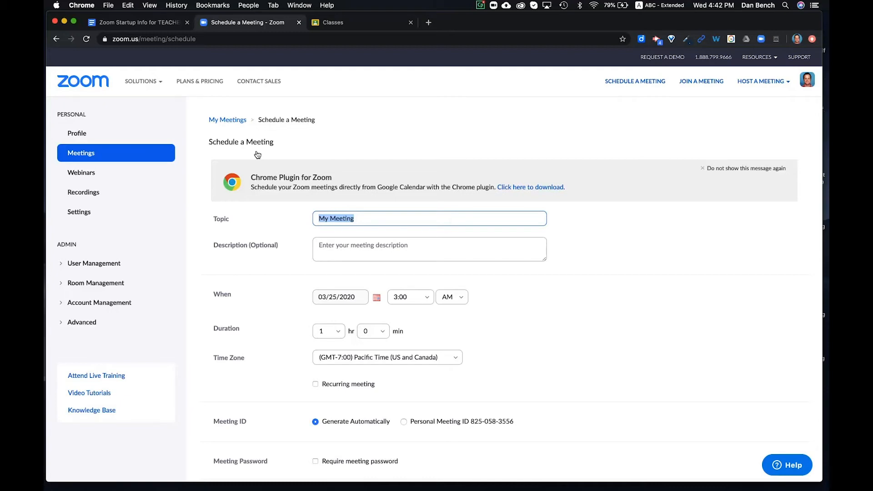
{"action": "type", "text": "Class Meeting Link"}
{"action": "left_click", "coordinate": [329, 247]}
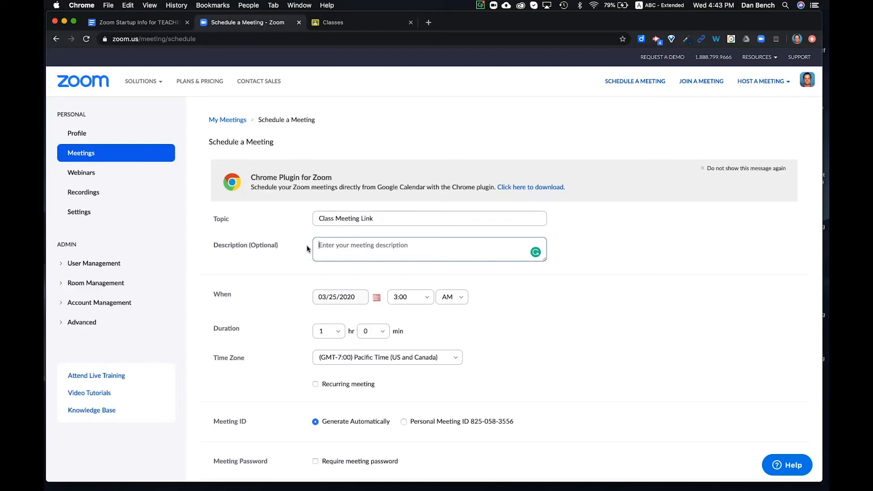
{"action": "type", "text": "For Trial purpose"}
{"action": "left_click", "coordinate": [295, 363]}
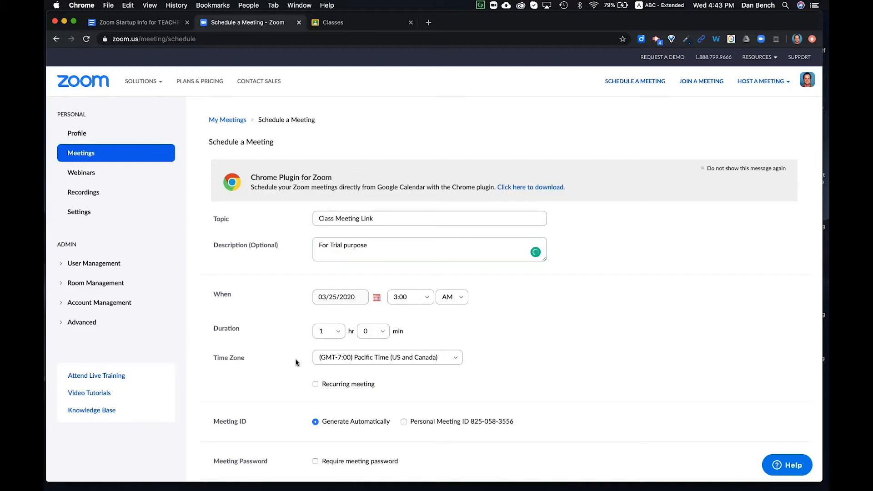
Set the meeting's time zone to (GMT+7:00) Bangkok
{"action": "left_click", "coordinate": [342, 357]}
{"action": "scroll", "coordinate": [343, 286], "scroll_direction": "down", "scroll_amount": 3}
{"action": "scroll", "coordinate": [343, 286], "scroll_direction": "down", "scroll_amount": 15}
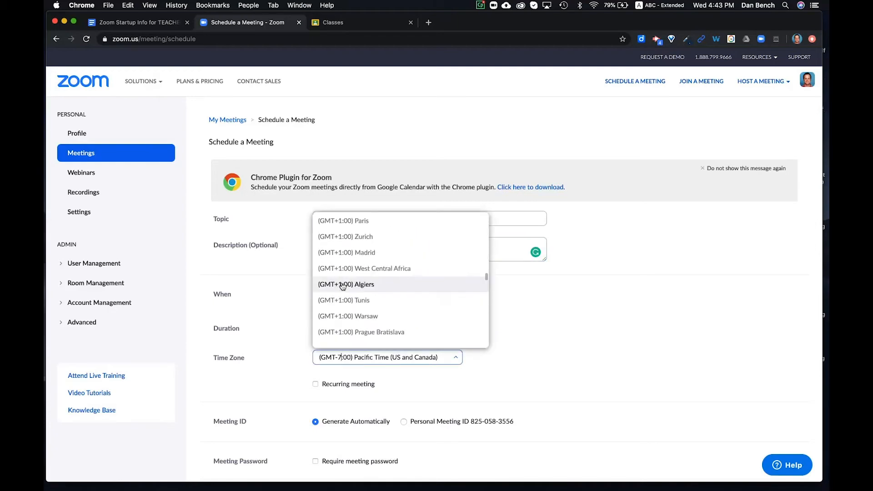
{"action": "scroll", "coordinate": [342, 286], "scroll_direction": "down", "scroll_amount": 10}
{"action": "scroll", "coordinate": [343, 285], "scroll_direction": "down", "scroll_amount": 8}
{"action": "left_click", "coordinate": [349, 324]}
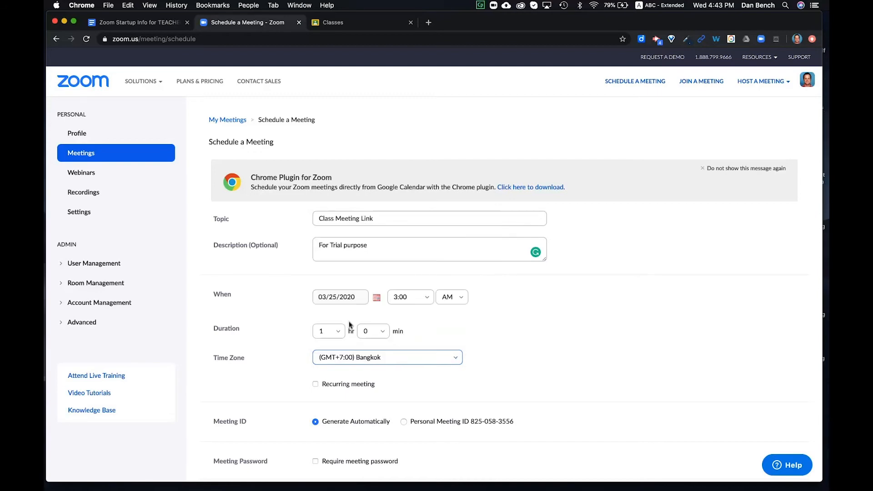
Make the meeting recurring with its recurrence set to No Fixed Time
{"action": "left_click", "coordinate": [317, 386]}
{"action": "scroll", "coordinate": [292, 370], "scroll_direction": "down", "scroll_amount": 3}
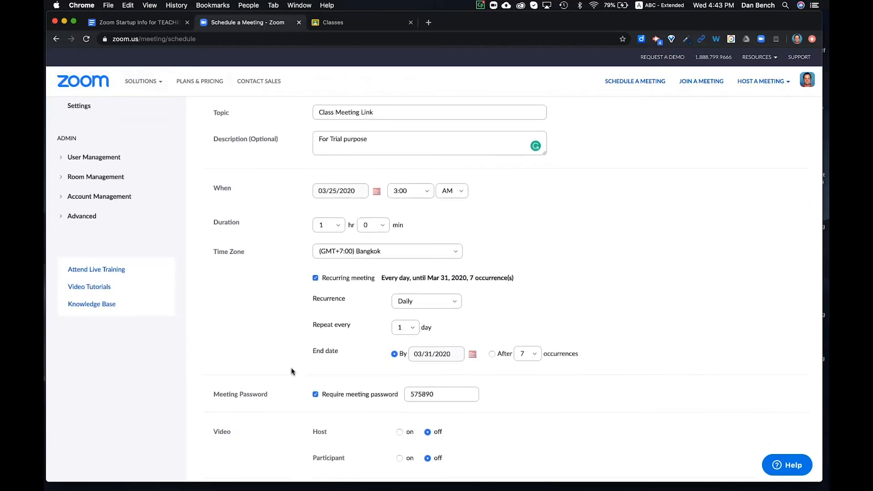
{"action": "left_click", "coordinate": [437, 299]}
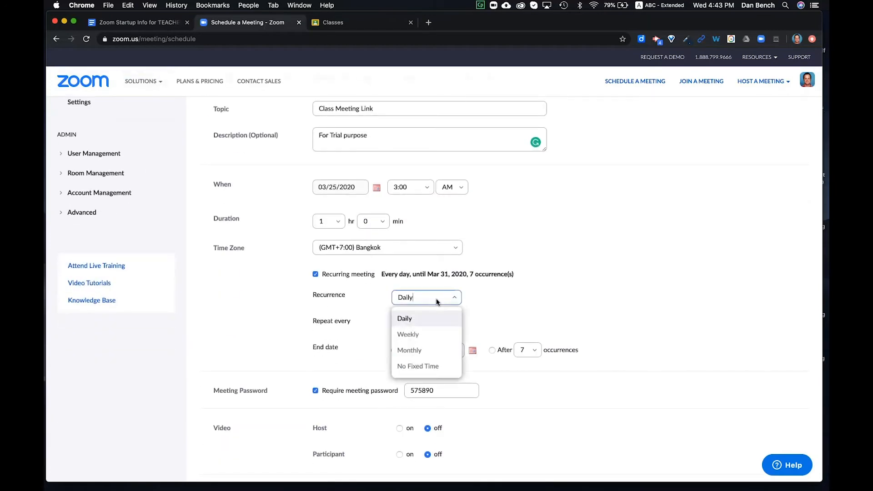
{"action": "left_click", "coordinate": [430, 373]}
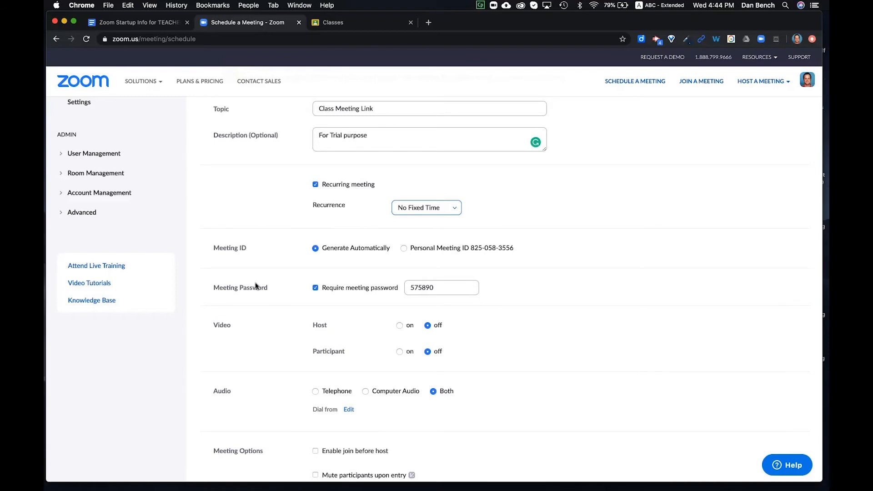
Remove the meeting password requirement and turn video on for both host and participant
{"action": "left_click", "coordinate": [316, 288]}
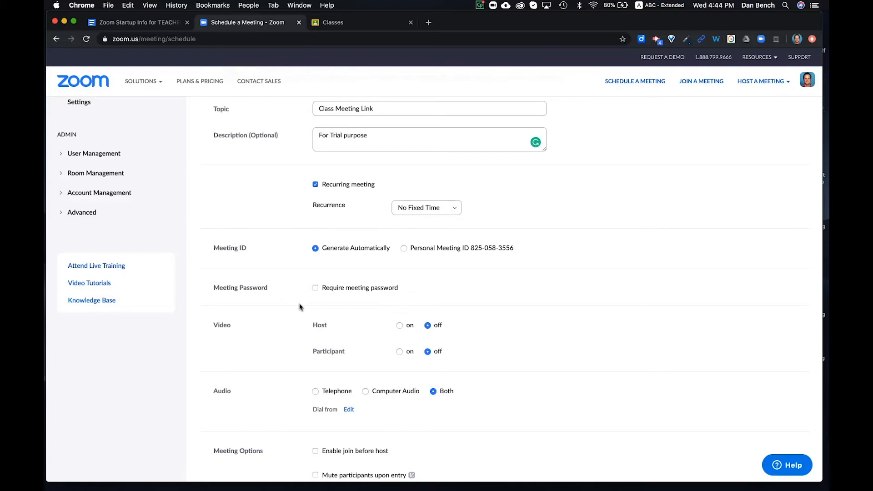
{"action": "left_click", "coordinate": [400, 325]}
{"action": "left_click", "coordinate": [400, 354]}
Enable joining before the host in the meeting options and save the meeting
{"action": "scroll", "coordinate": [306, 350], "scroll_direction": "down", "scroll_amount": 3}
{"action": "scroll", "coordinate": [307, 351], "scroll_direction": "down", "scroll_amount": 1}
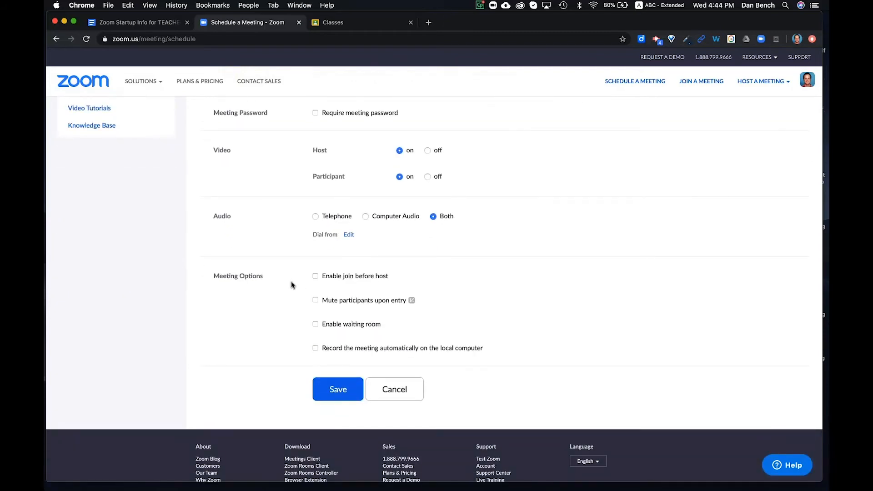
{"action": "left_click", "coordinate": [315, 277]}
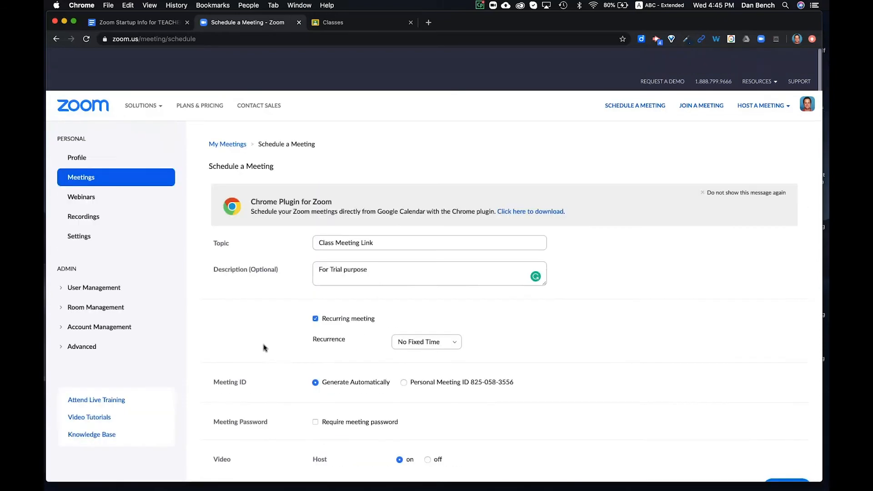
{"action": "scroll", "coordinate": [263, 347], "scroll_direction": "down", "scroll_amount": 15}
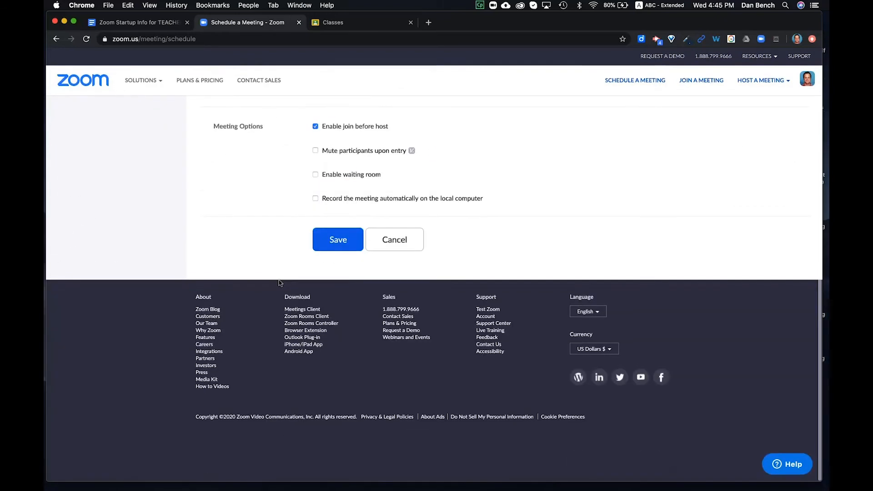
{"action": "left_click", "coordinate": [339, 241]}
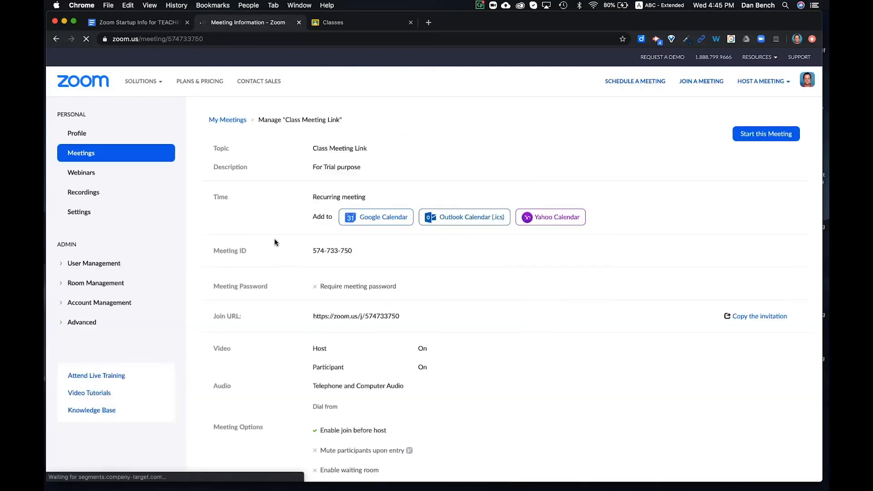
Copy the saved meeting's join URL
{"action": "scroll", "coordinate": [275, 240], "scroll_direction": "down", "scroll_amount": 1}
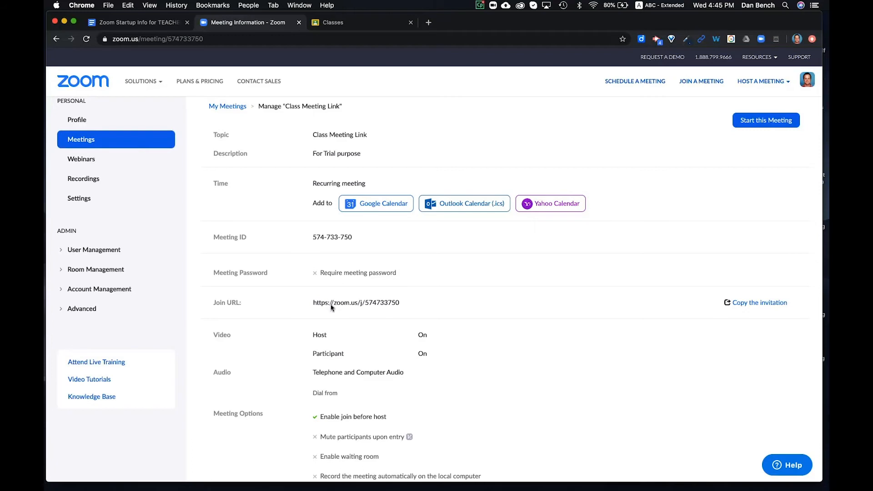
{"action": "triple_click", "coordinate": [344, 303]}
{"action": "right_click", "coordinate": [344, 303]}
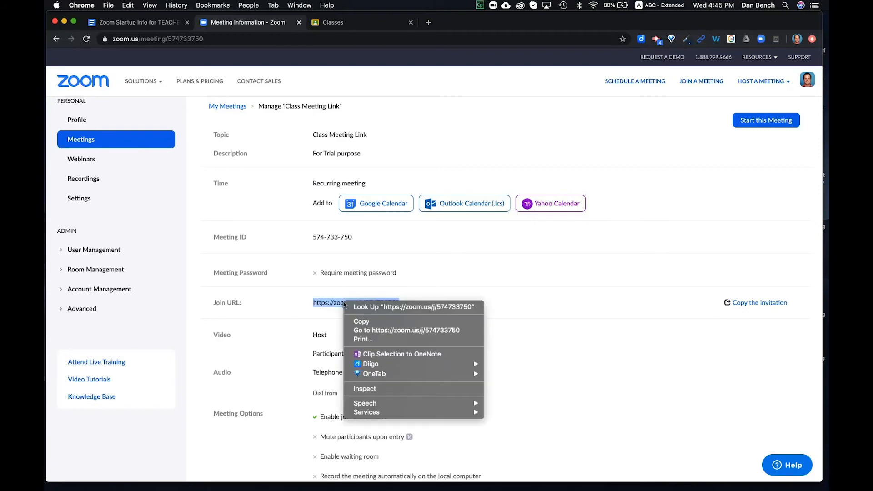
{"action": "left_click", "coordinate": [360, 322]}
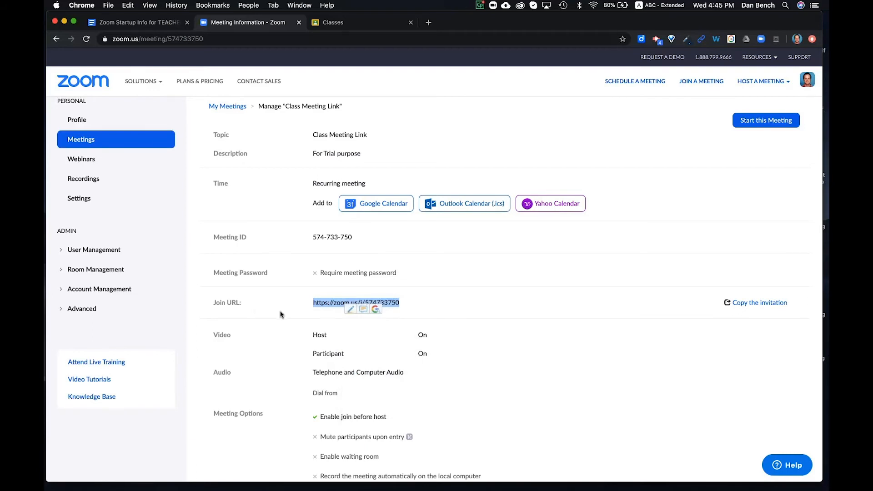
{"action": "left_click", "coordinate": [291, 315]}
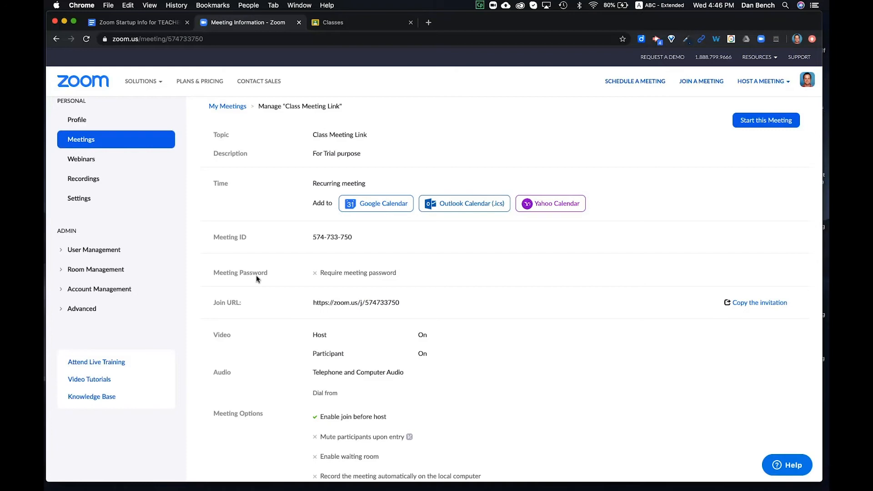
In Google Classroom, start a new material post in the classwork of the "TTT: AVT for the Classroom" class
{"action": "left_click", "coordinate": [340, 24]}
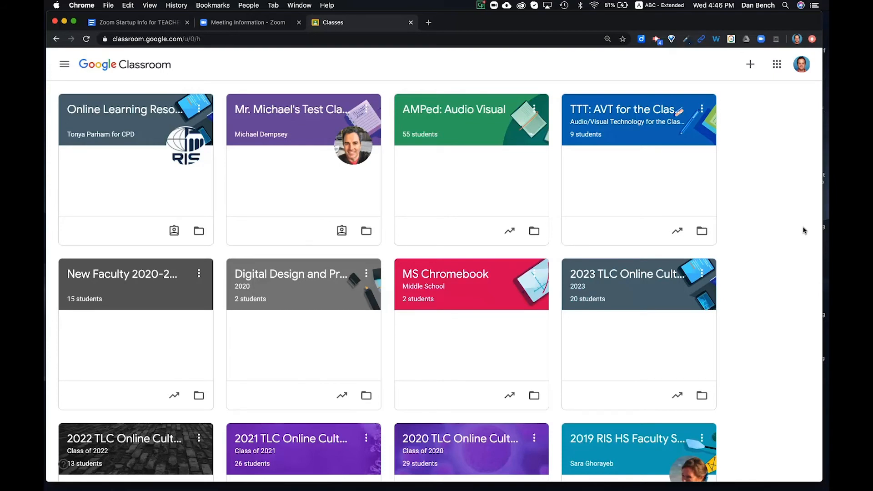
{"action": "left_click", "coordinate": [616, 110]}
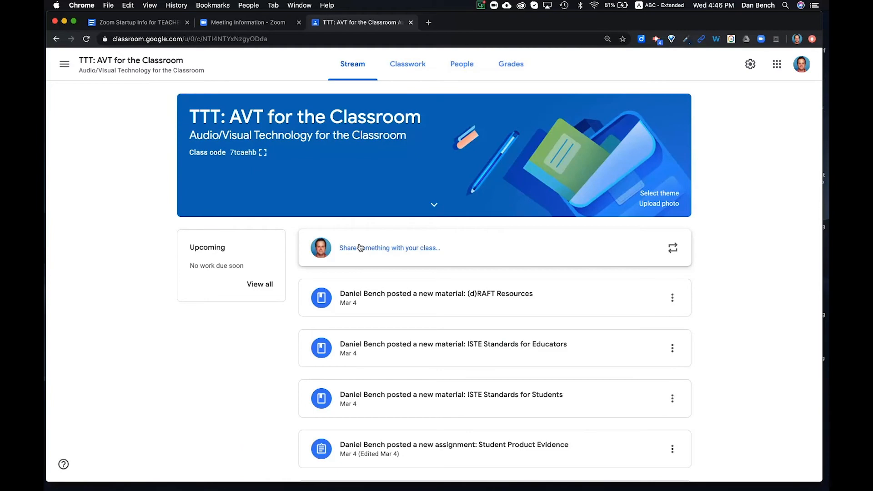
{"action": "left_click", "coordinate": [408, 68]}
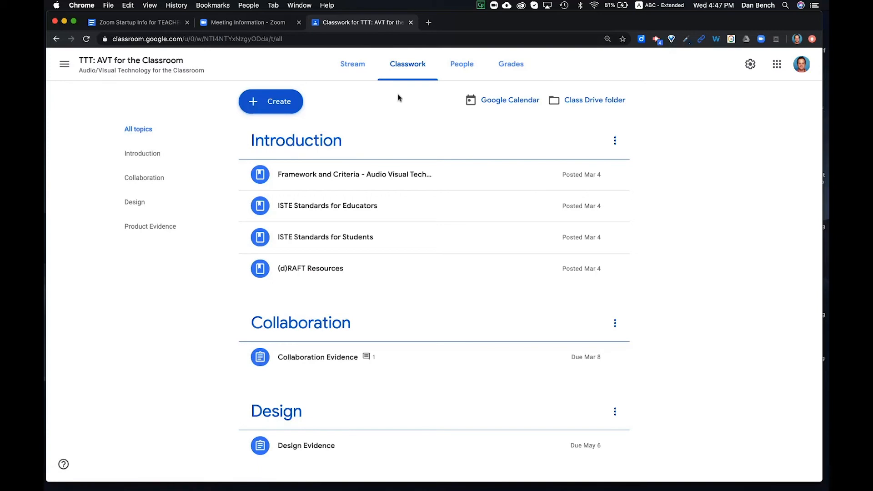
{"action": "left_click", "coordinate": [276, 105]}
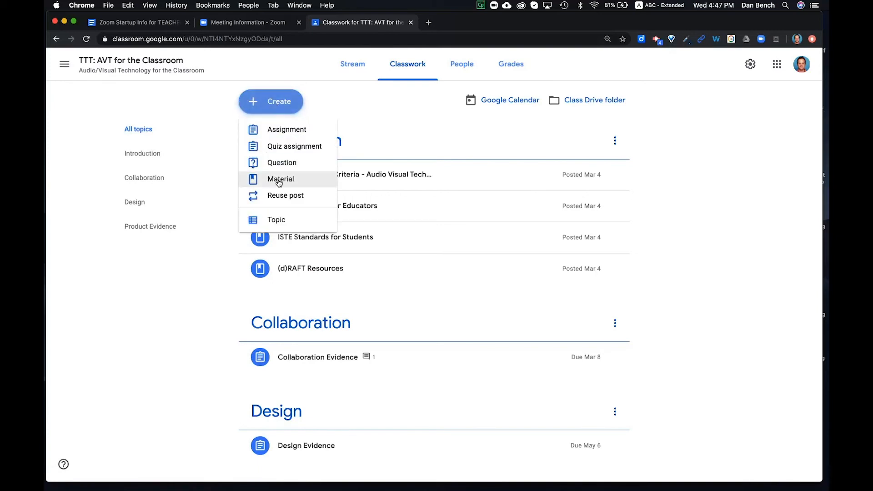
{"action": "left_click", "coordinate": [279, 180]}
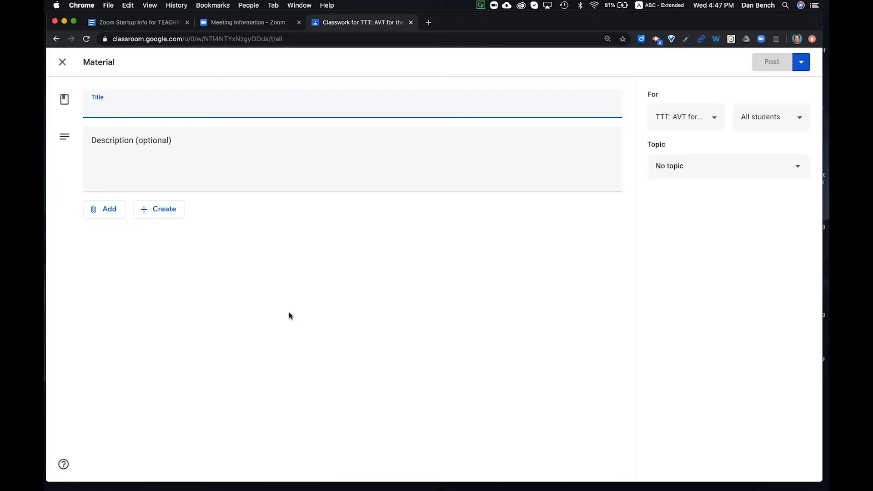
Attach the copied Zoom join URL to the material post as a link
{"action": "left_click", "coordinate": [106, 214]}
{"action": "left_click", "coordinate": [119, 252]}
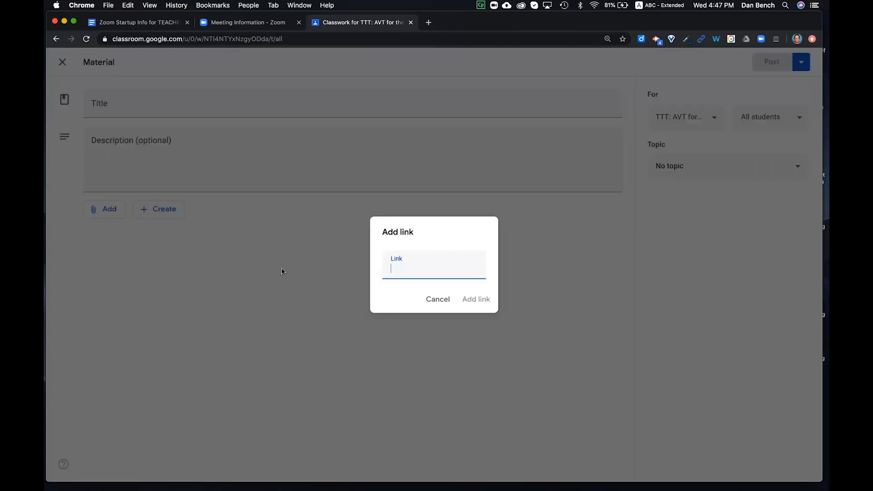
{"action": "right_click", "coordinate": [394, 267]}
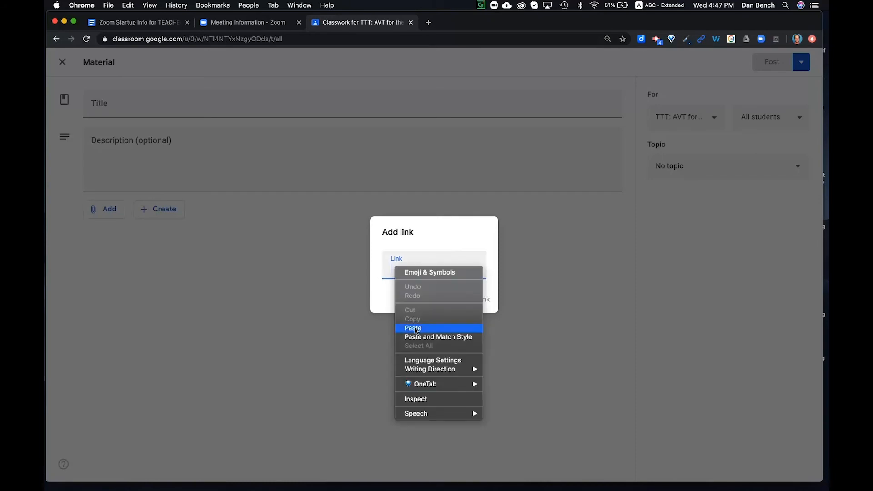
{"action": "left_click", "coordinate": [417, 328]}
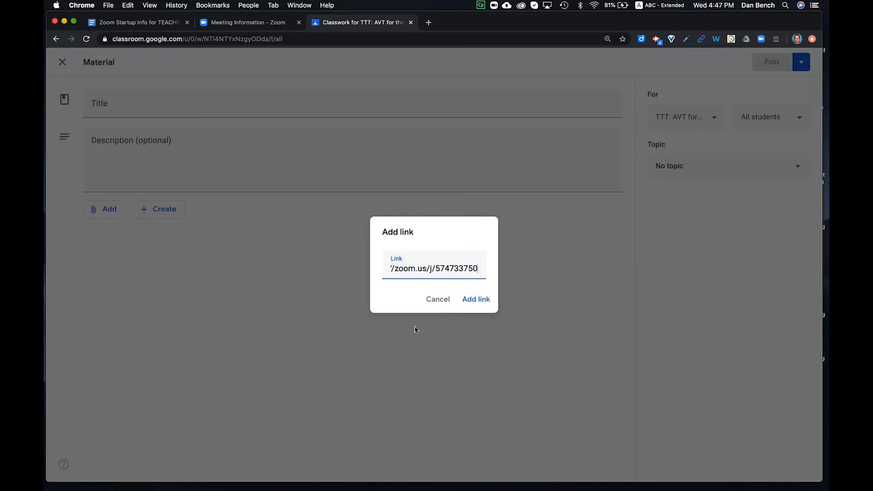
{"action": "left_click", "coordinate": [477, 301]}
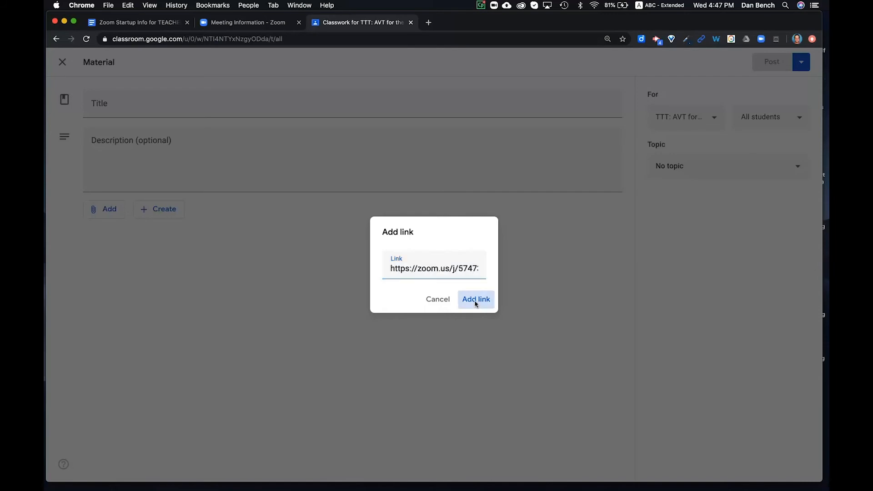
Copy the post title "Virtual Meeting Room | Meet with Zoom Today" from the Zoom Startup Info document into the material post's title
{"action": "left_click", "coordinate": [143, 24]}
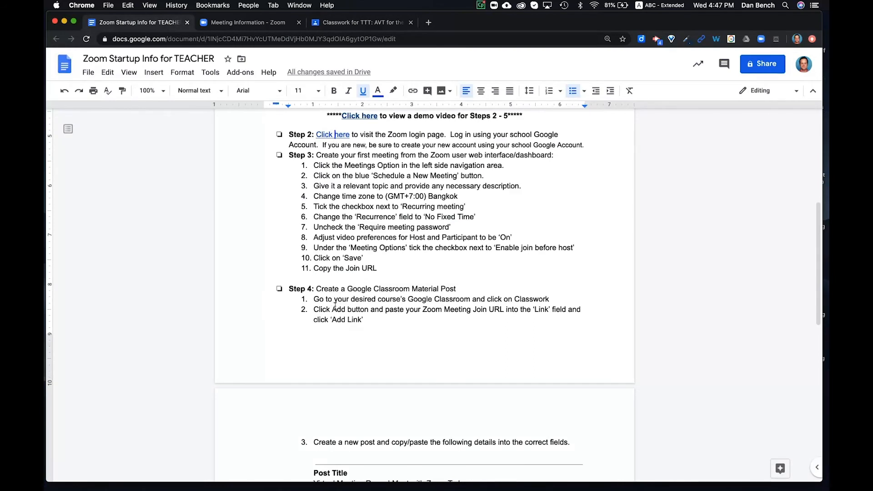
{"action": "scroll", "coordinate": [336, 307], "scroll_direction": "down", "scroll_amount": 4}
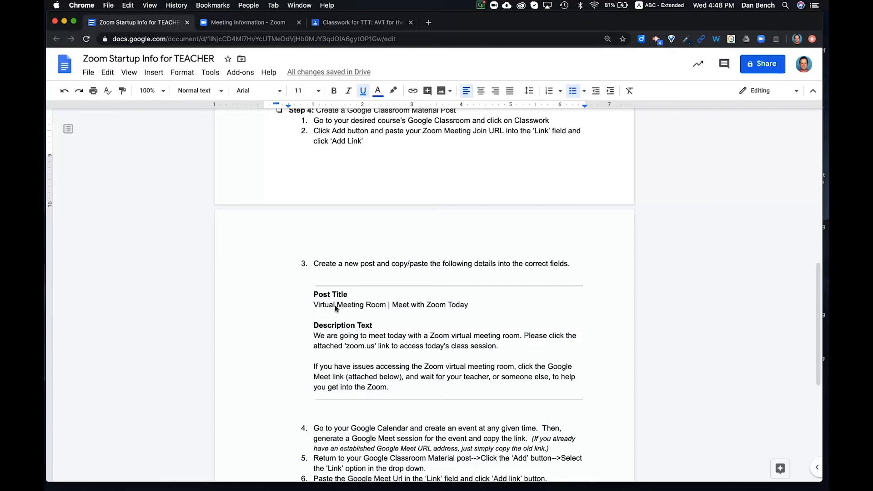
{"action": "triple_click", "coordinate": [327, 309]}
{"action": "key", "text": "super+c"}
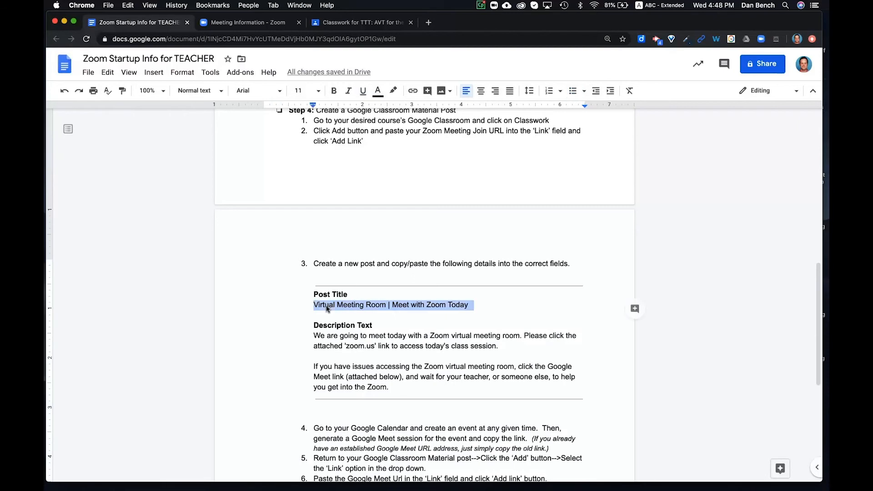
{"action": "left_click", "coordinate": [351, 22]}
{"action": "left_click", "coordinate": [138, 107]}
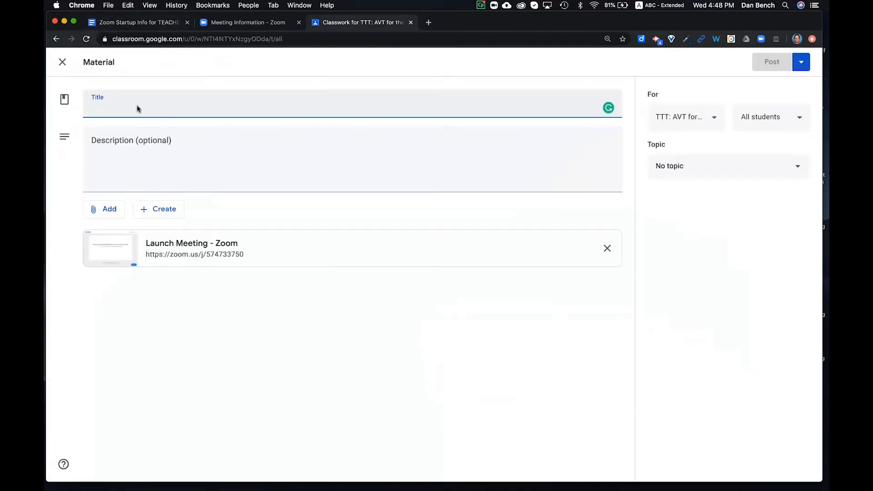
{"action": "key", "text": "super+v"}
Copy both Description Text paragraphs from the instructions document into the post's description and remove the extra line from the title
{"action": "left_click", "coordinate": [136, 20]}
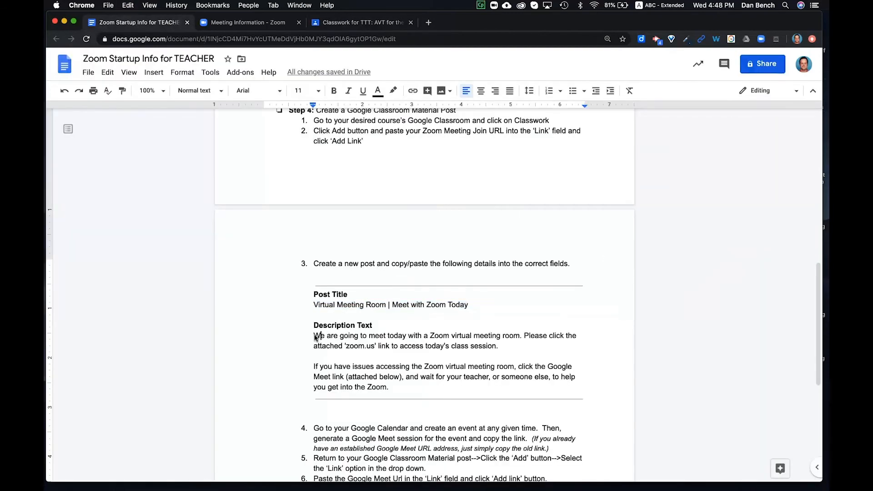
{"action": "left_click_drag", "start_coordinate": [325, 337], "coordinate": [395, 389]}
{"action": "key", "text": "super+c"}
{"action": "left_click", "coordinate": [351, 22]}
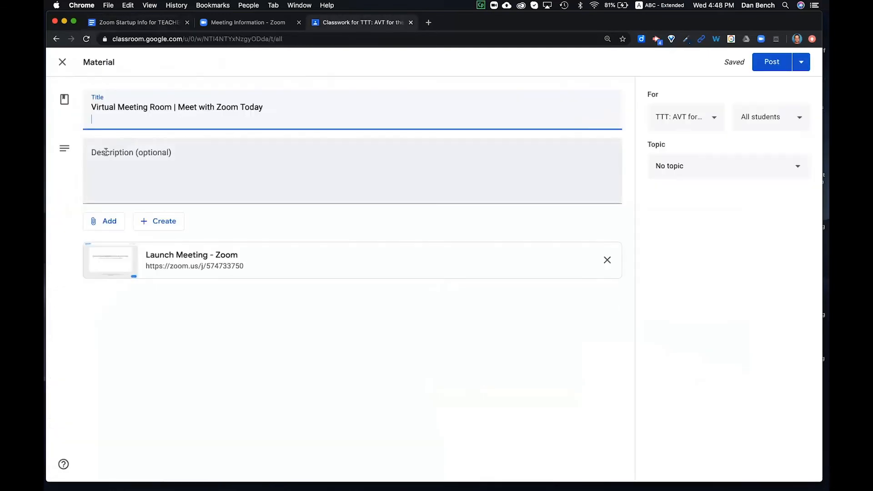
{"action": "left_click", "coordinate": [105, 152]}
{"action": "key", "text": "super+v"}
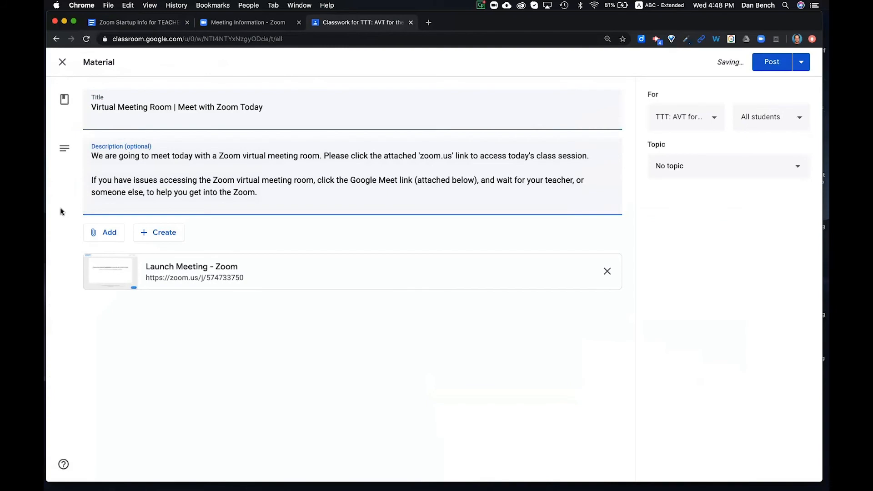
{"action": "left_click", "coordinate": [146, 121]}
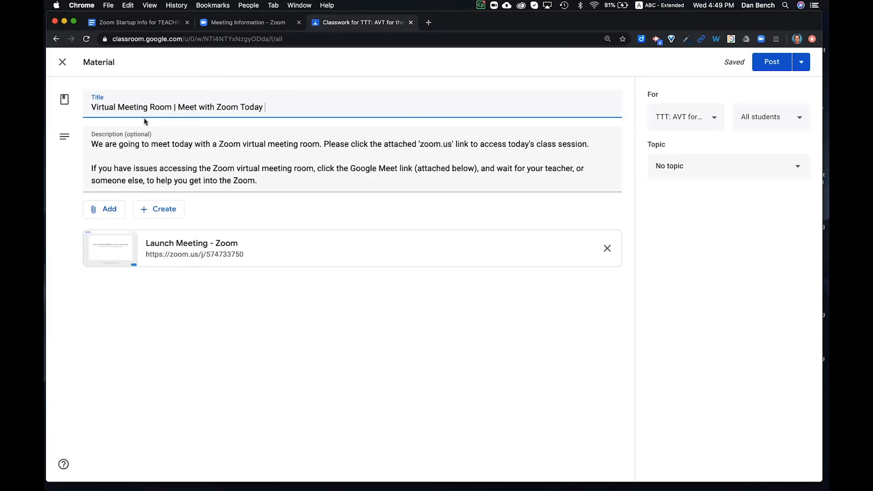
Review the remaining Step 4 instructions in the startup document and open Google Calendar in a new tab
{"action": "left_click", "coordinate": [137, 22]}
{"action": "scroll", "coordinate": [288, 380], "scroll_direction": "down", "scroll_amount": 5}
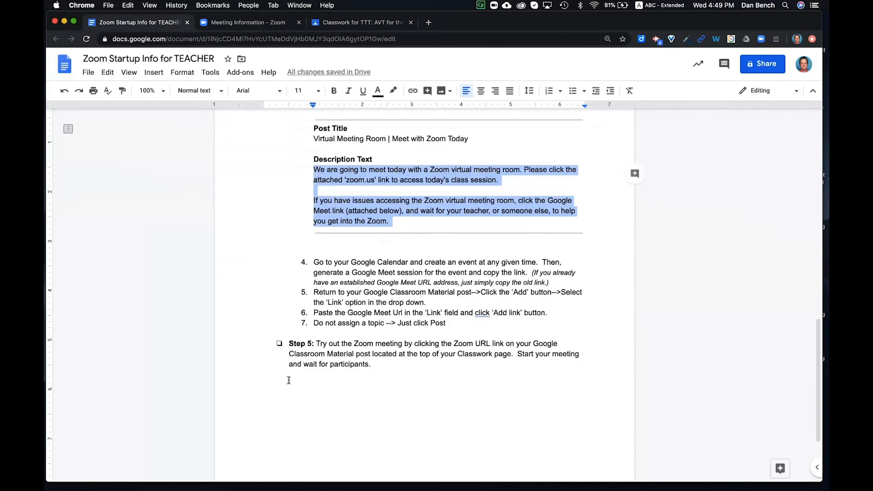
{"action": "left_click", "coordinate": [338, 283]}
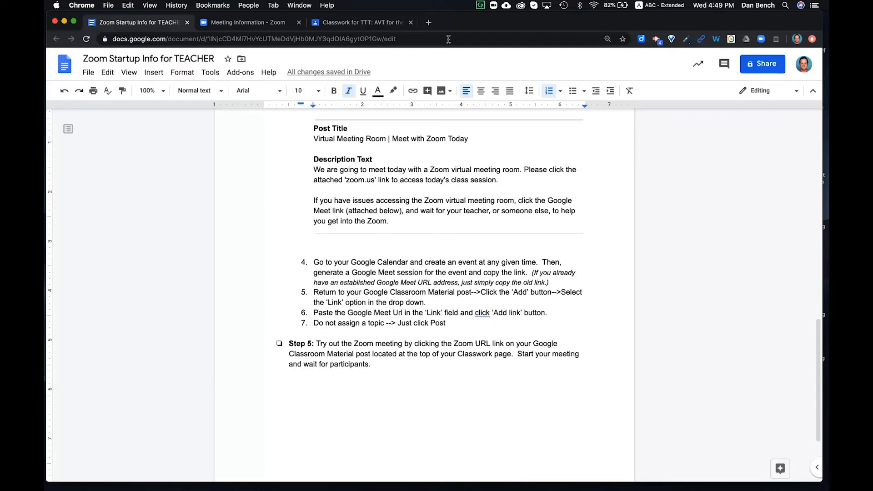
{"action": "left_click", "coordinate": [428, 23]}
{"action": "left_click", "coordinate": [787, 76]}
{"action": "left_click", "coordinate": [734, 180]}
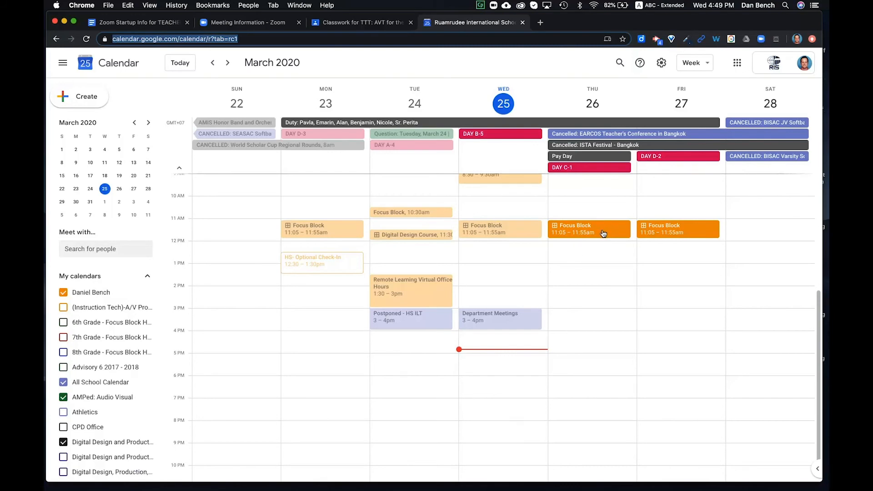
Start an event titled "meet link" for Mar 26, 2020, 10:00am to 11:00am, and open its full details
{"action": "left_click", "coordinate": [589, 207]}
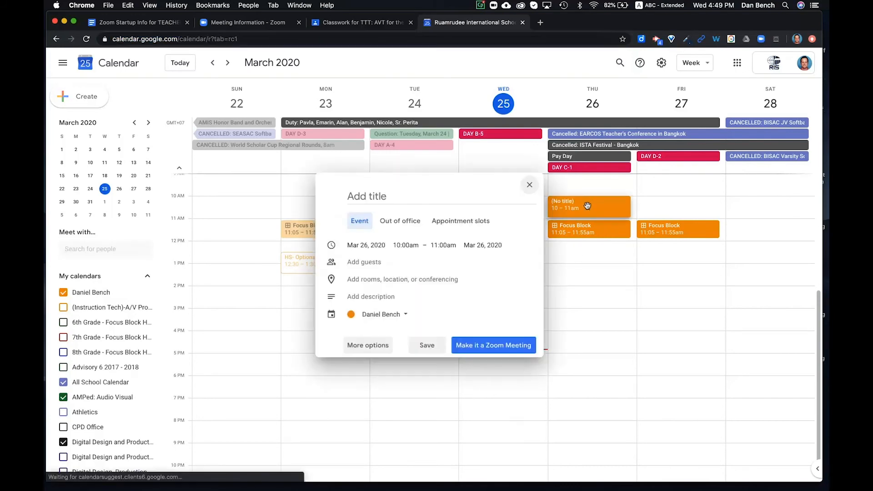
{"action": "type", "text": "mett"}
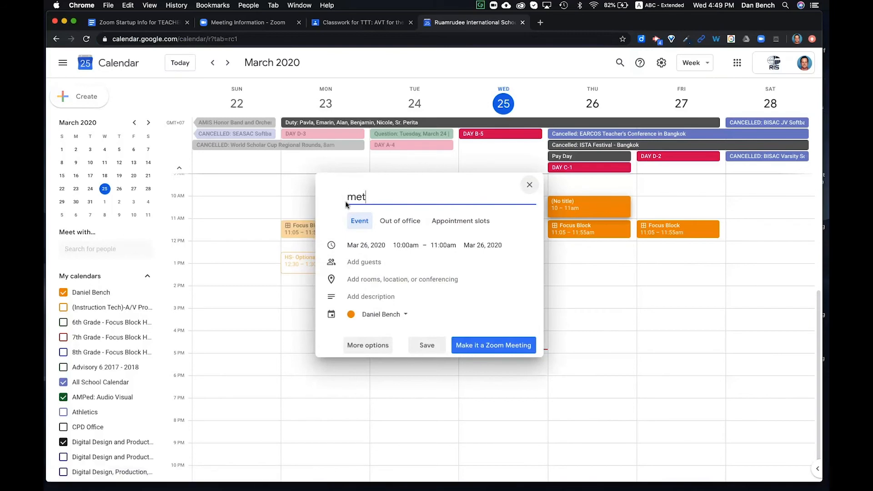
{"action": "key", "text": "BackSpace"}
{"action": "key", "text": "BackSpace"}
{"action": "type", "text": "et link"}
{"action": "left_click", "coordinate": [377, 345]}
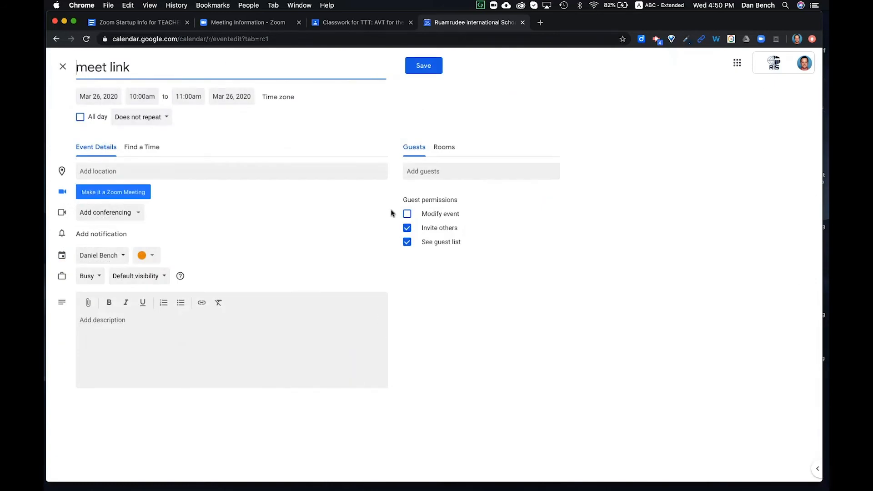
Add Hangouts Meet conferencing to the event and copy the generated Meet link
{"action": "left_click", "coordinate": [128, 211]}
{"action": "left_click", "coordinate": [130, 238]}
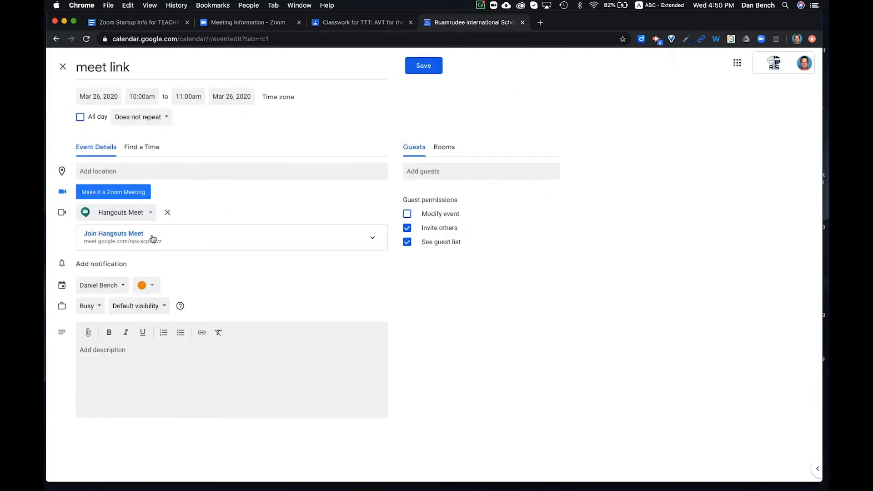
{"action": "left_click_drag", "start_coordinate": [163, 243], "coordinate": [84, 246]}
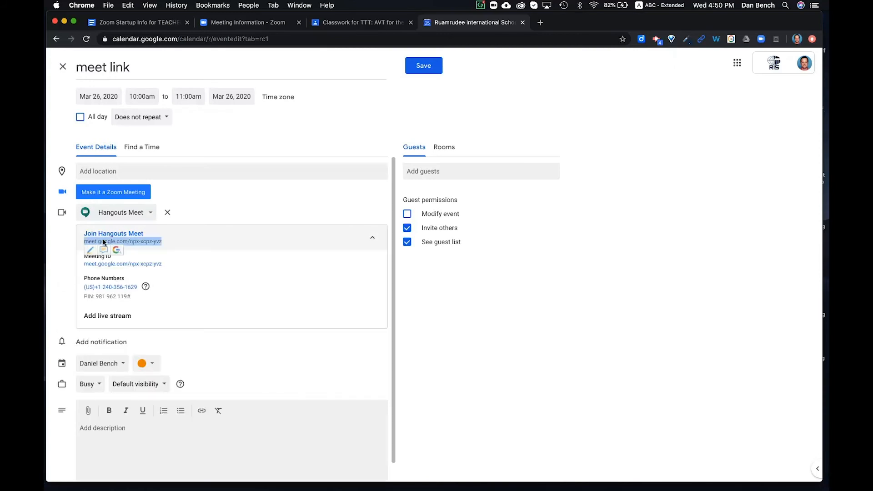
{"action": "right_click", "coordinate": [159, 245]}
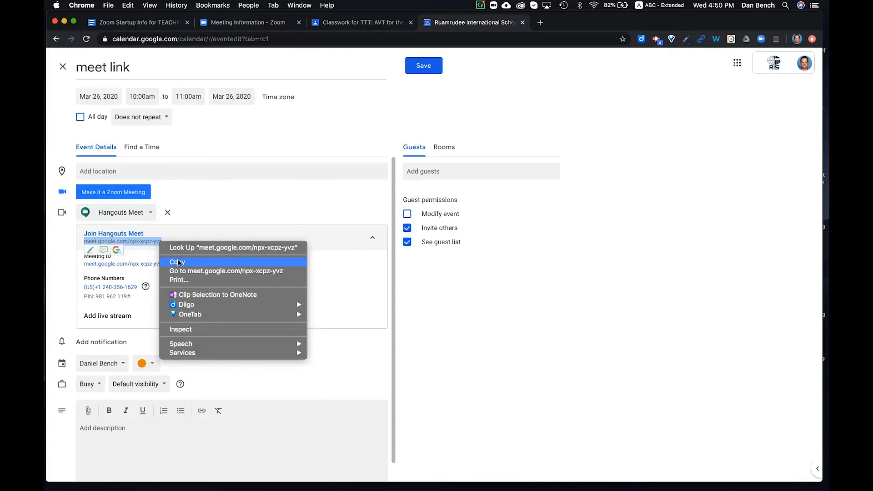
{"action": "left_click", "coordinate": [178, 263]}
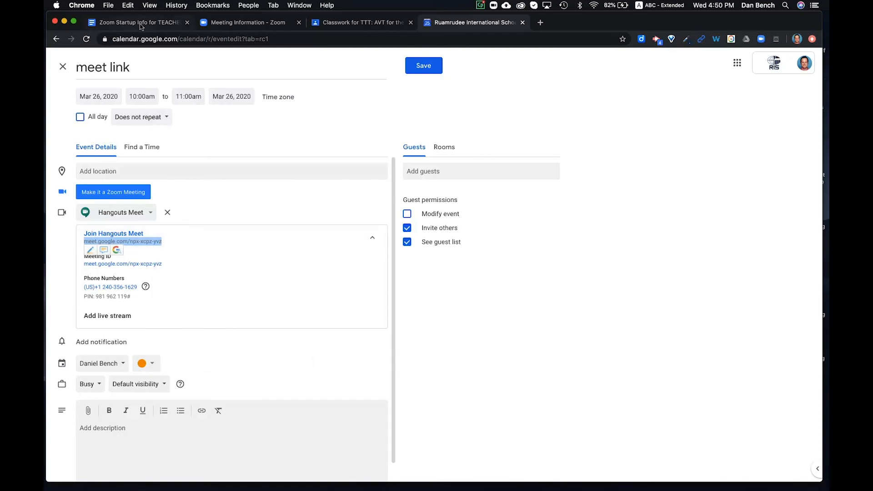
Return to the Google Classroom material post and attach the copied Meet URL as a second link
{"action": "left_click", "coordinate": [349, 24]}
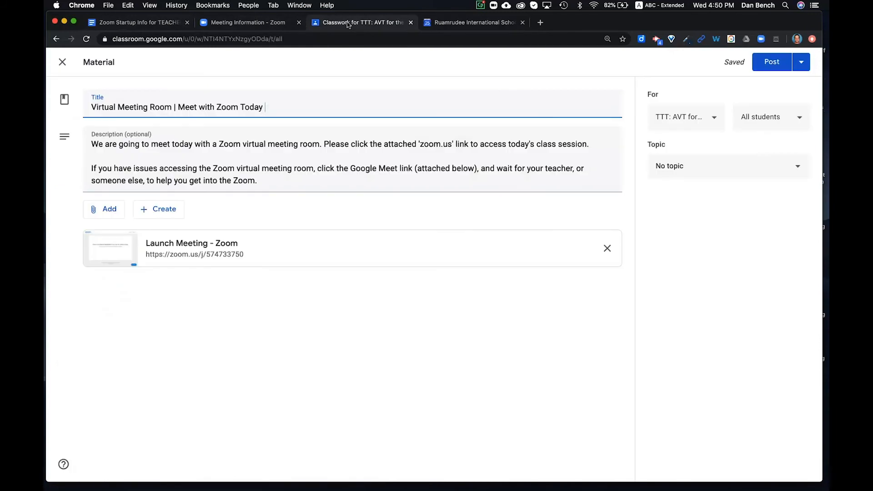
{"action": "left_click", "coordinate": [109, 209]}
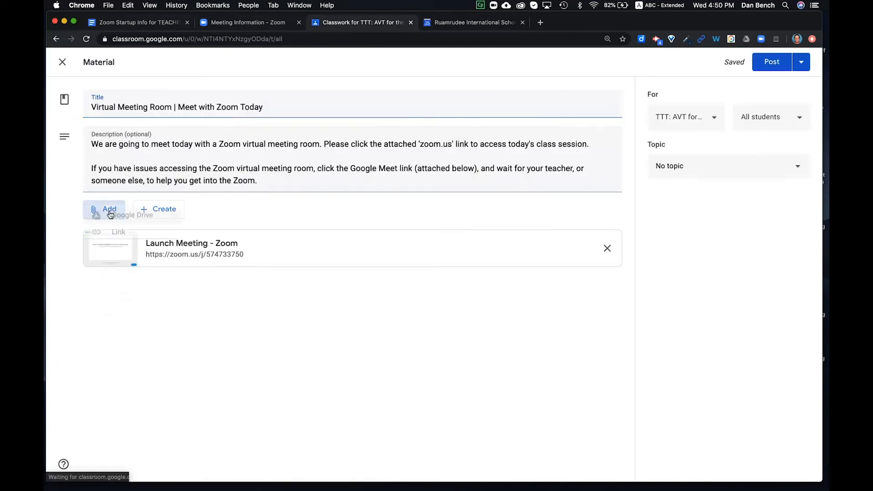
{"action": "left_click", "coordinate": [117, 248]}
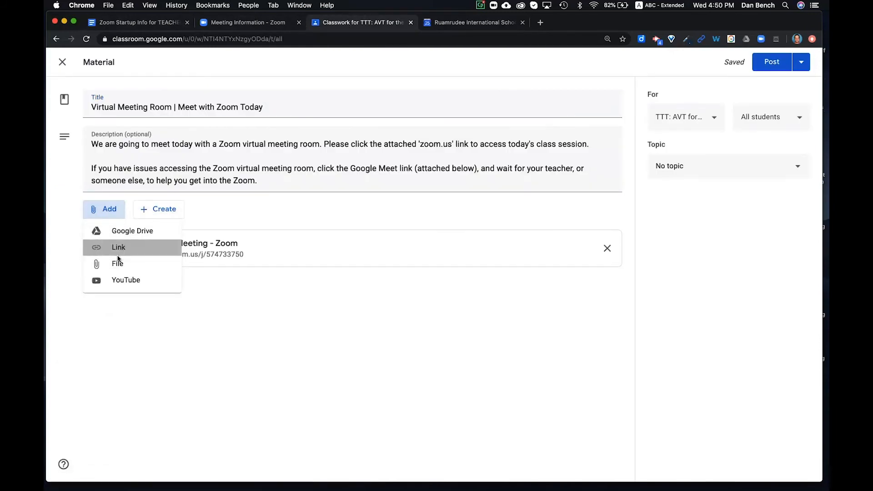
{"action": "key", "text": "super+v"}
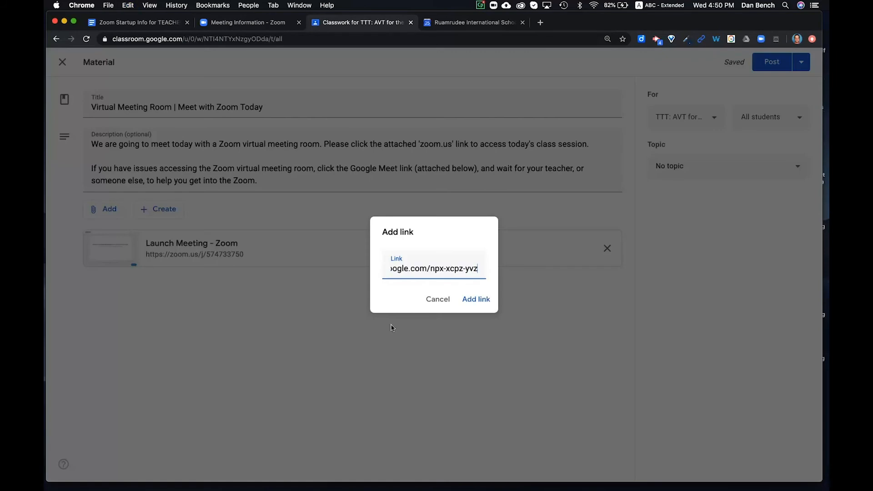
{"action": "left_click", "coordinate": [476, 299]}
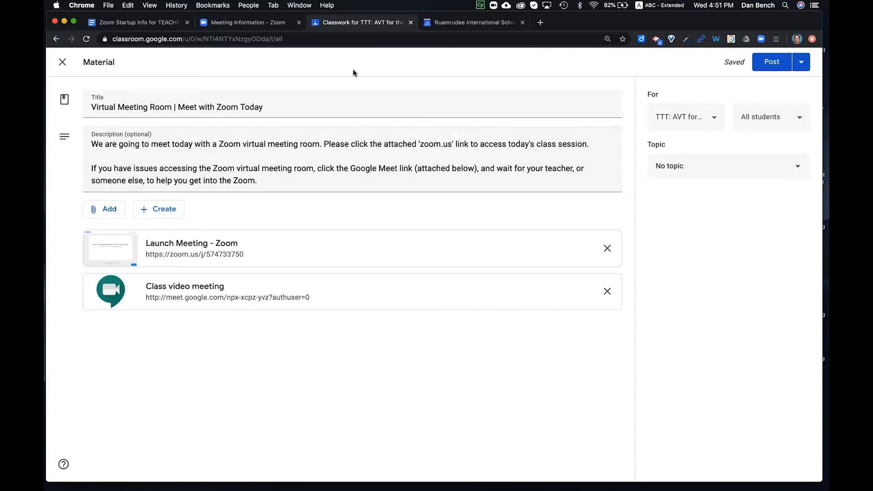
Check the final posting instructions in the startup document and publish the material to all students with no topic
{"action": "left_click", "coordinate": [151, 26]}
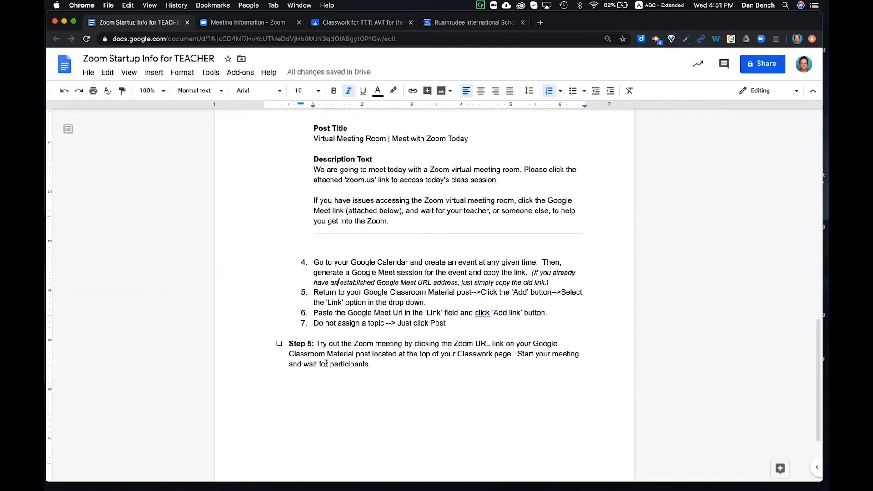
{"action": "scroll", "coordinate": [327, 364], "scroll_direction": "down", "scroll_amount": 1}
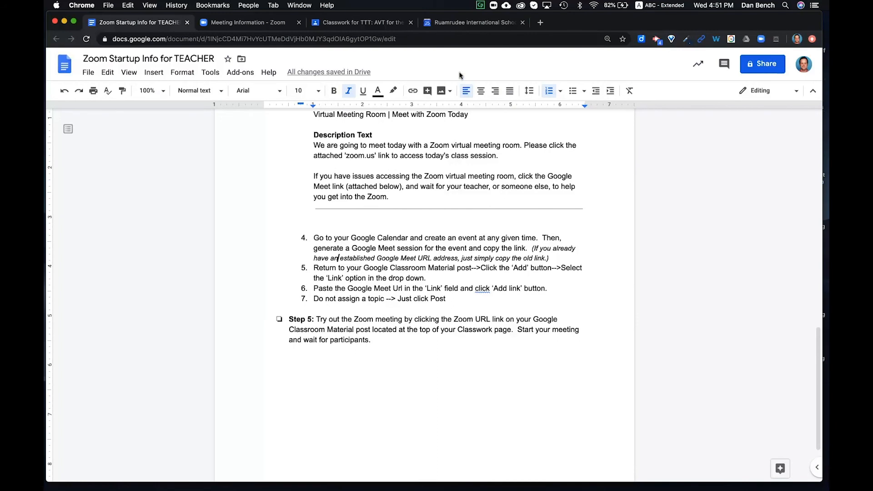
{"action": "left_click", "coordinate": [360, 22]}
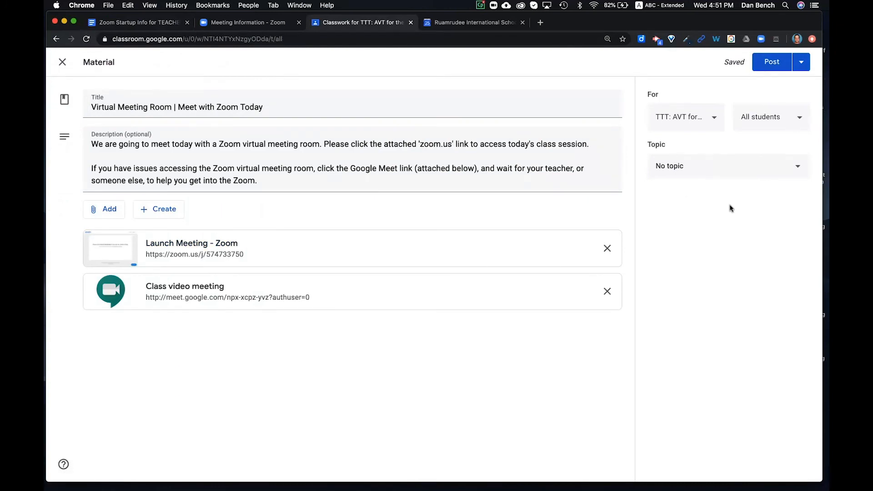
{"action": "left_click", "coordinate": [776, 68]}
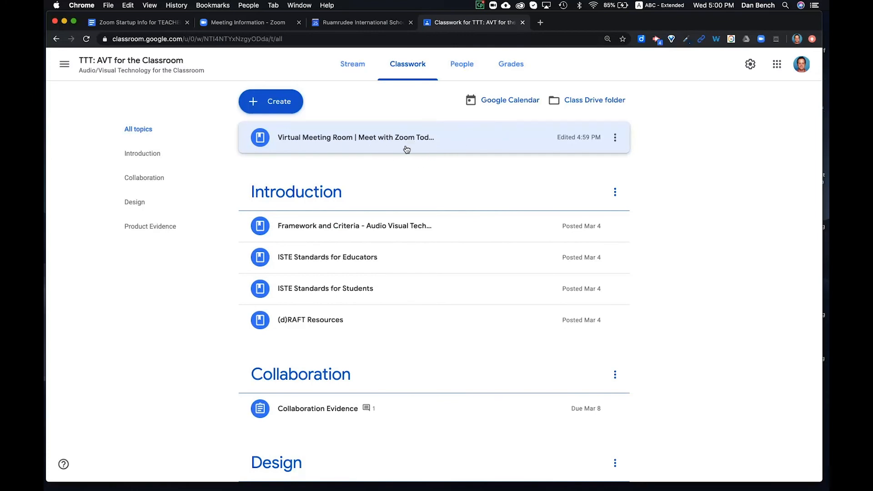
Expand the posted Virtual Meeting Room material, launch its Zoom link in the Zoom app, and join with computer audio
{"action": "scroll", "coordinate": [405, 217], "scroll_direction": "down", "scroll_amount": 3}
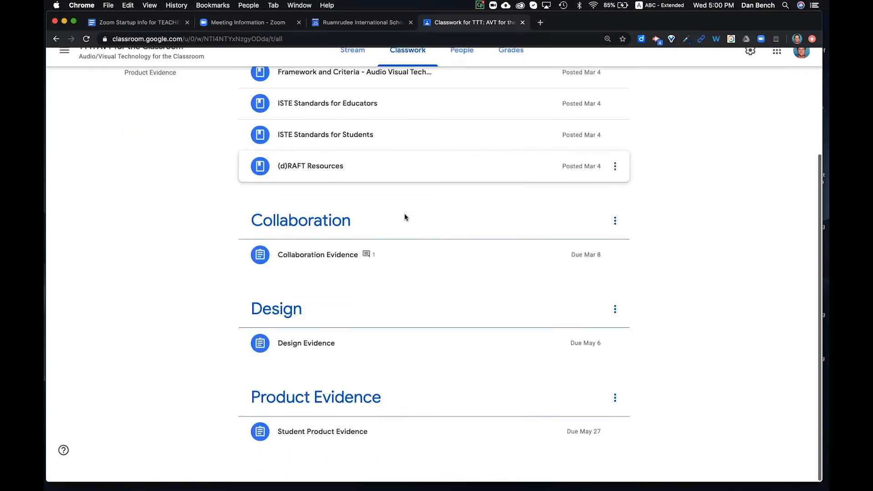
{"action": "scroll", "coordinate": [405, 218], "scroll_direction": "up", "scroll_amount": 3}
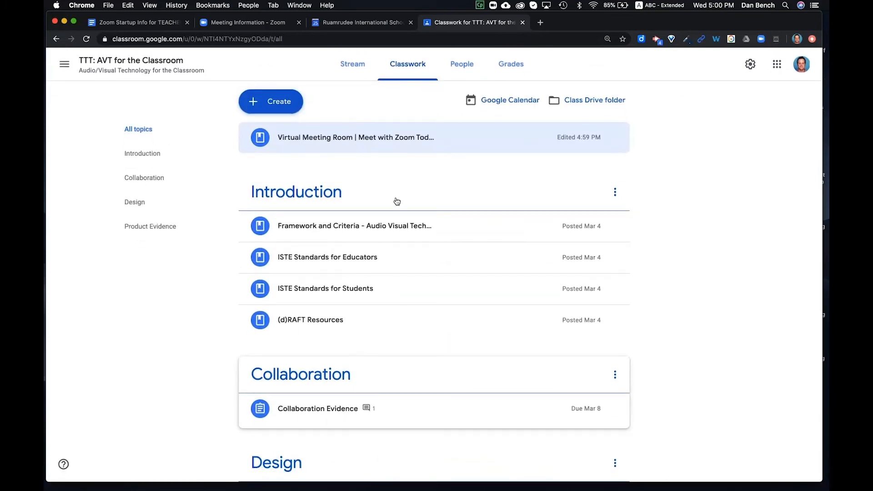
{"action": "left_click", "coordinate": [458, 143]}
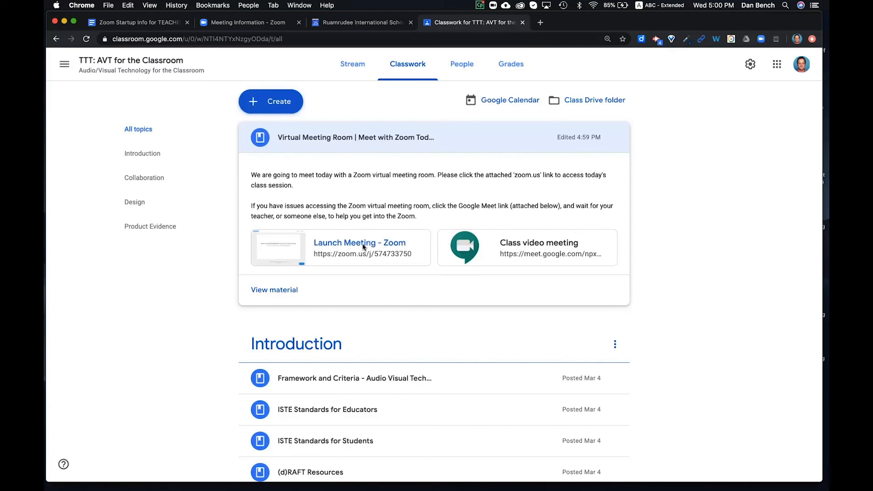
{"action": "left_click", "coordinate": [363, 247]}
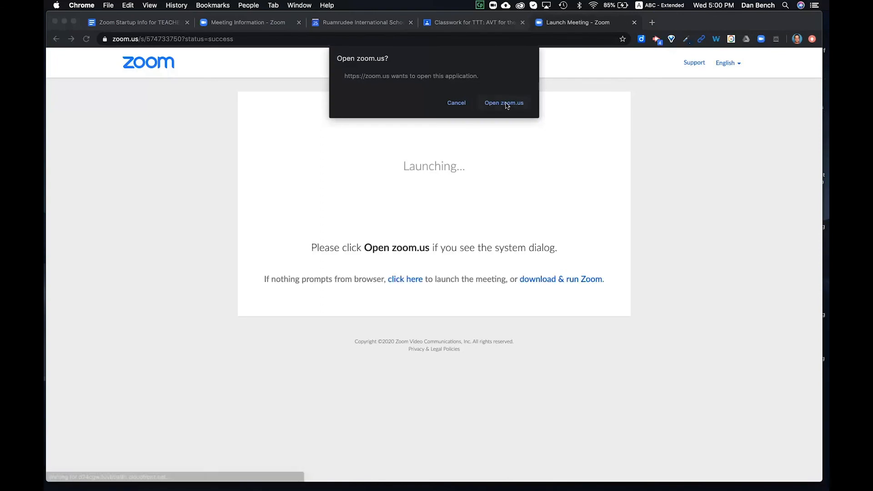
{"action": "left_click", "coordinate": [505, 103]}
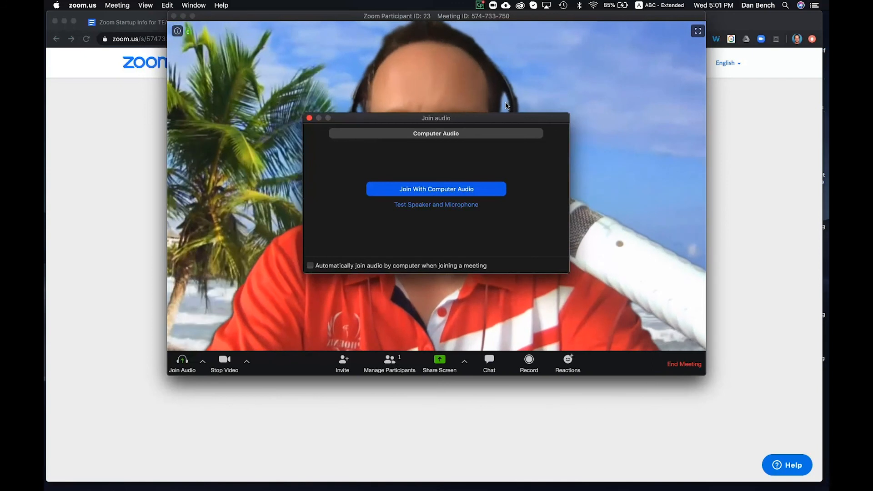
{"action": "left_click", "coordinate": [441, 192]}
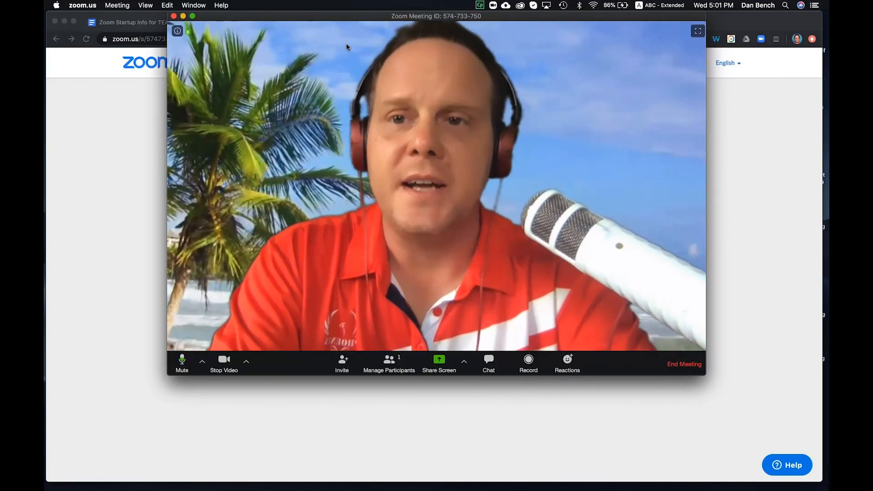
Move the Zoom meeting window lower on the screen and return to the class's Classwork page in the browser
{"action": "left_click_drag", "start_coordinate": [336, 15], "coordinate": [349, 82]}
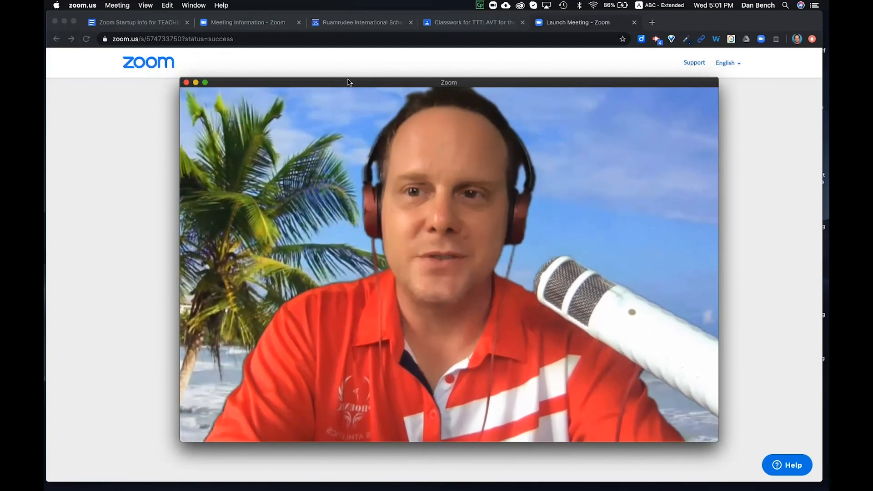
{"action": "left_click", "coordinate": [446, 26]}
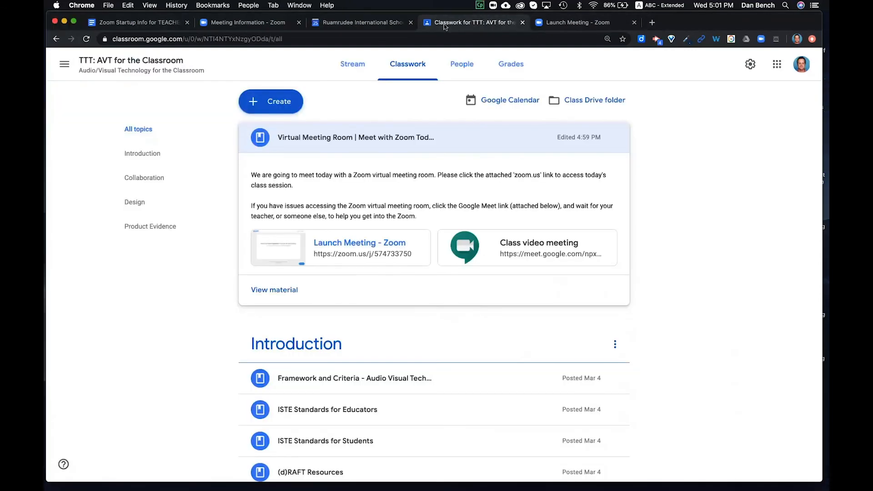
Open the Class video meeting link in the Virtual Meeting Room material, join the Google Meet call and mute the microphone
{"action": "left_click", "coordinate": [530, 248]}
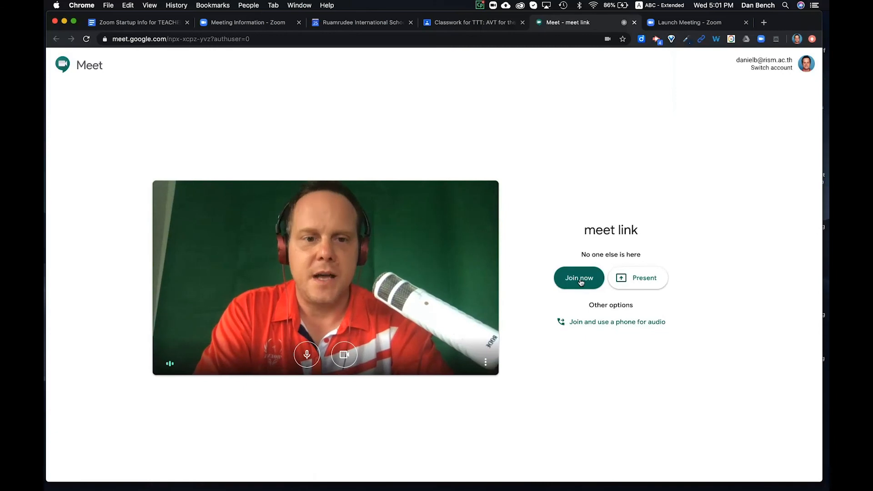
{"action": "left_click", "coordinate": [581, 279]}
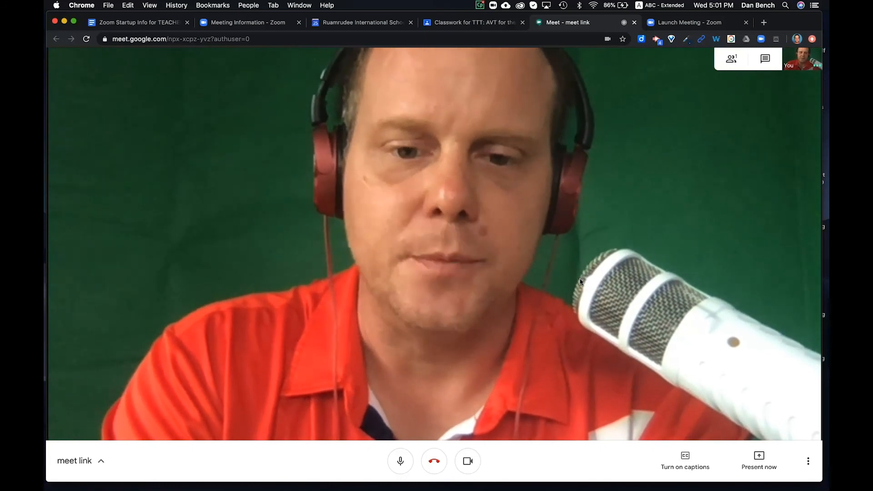
{"action": "left_click", "coordinate": [400, 461]}
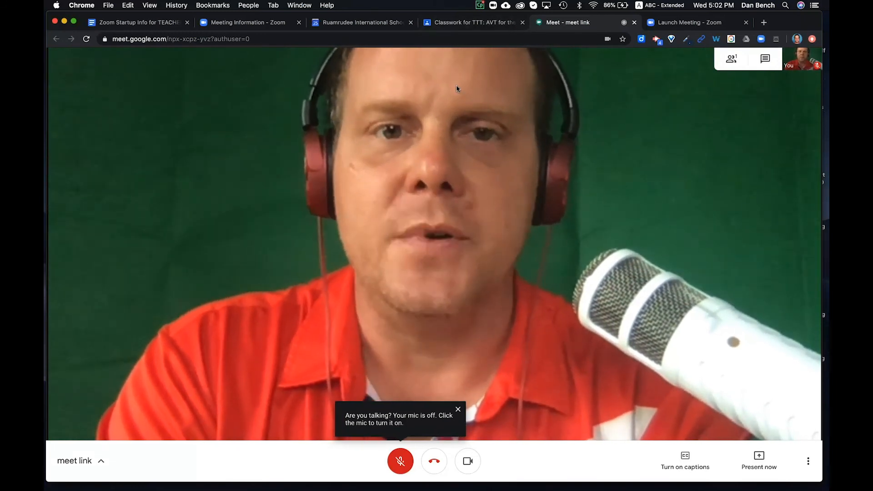
Switch to the student account's browser window, open the class's Classwork page and expand the Virtual Meeting Room material
{"action": "key", "text": "ctrl+Up"}
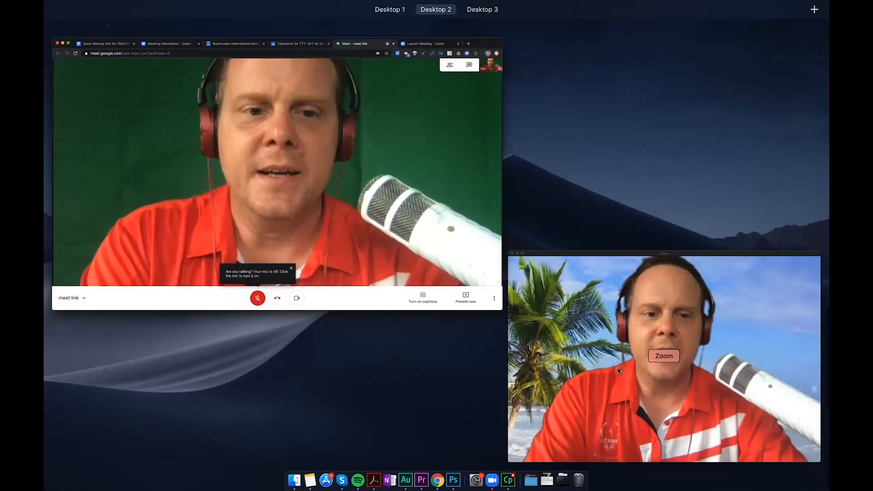
{"action": "left_click", "coordinate": [618, 370]}
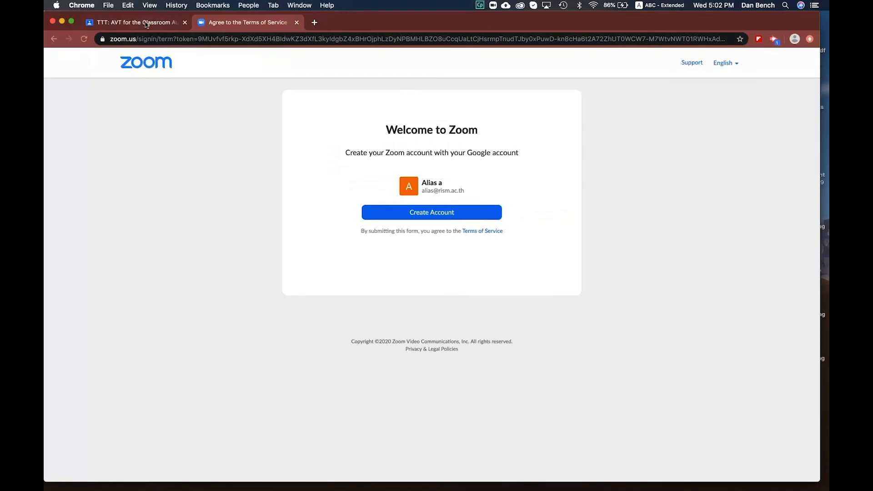
{"action": "left_click", "coordinate": [146, 24]}
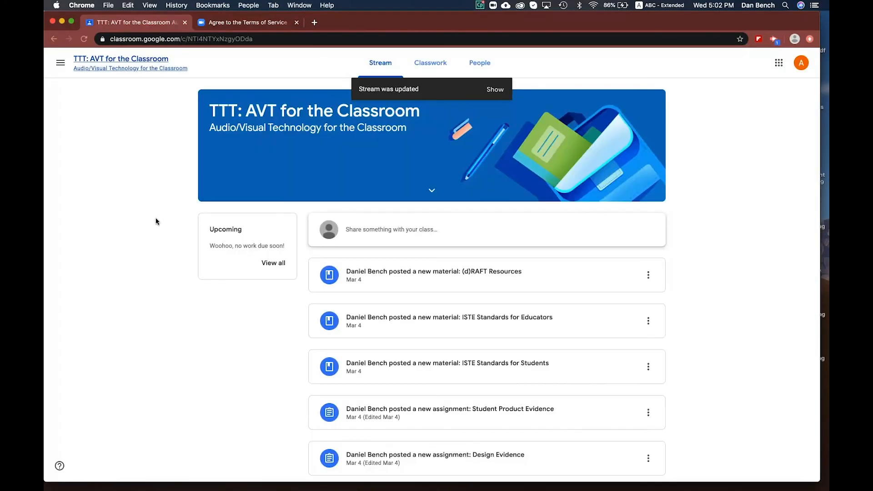
{"action": "left_click", "coordinate": [435, 64]}
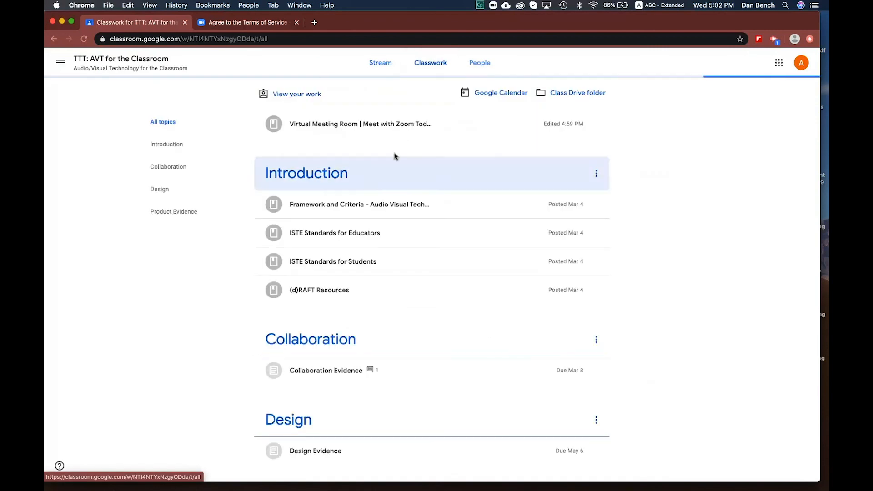
{"action": "left_click", "coordinate": [404, 128]}
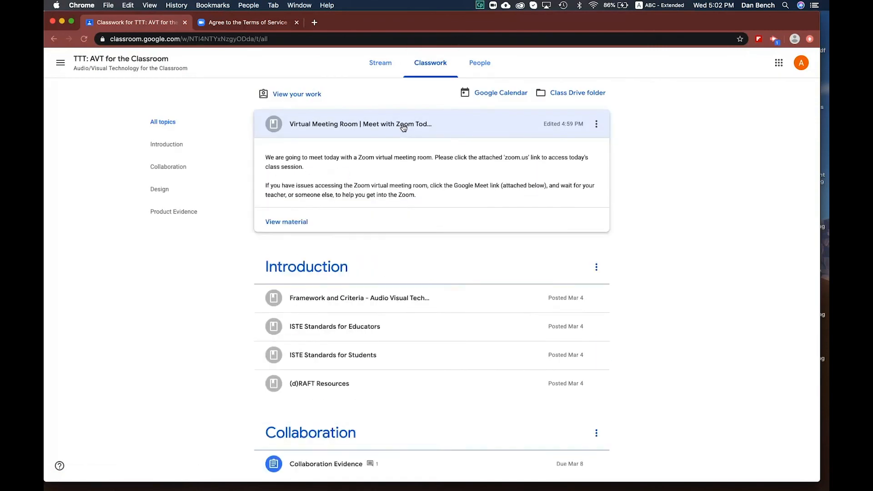